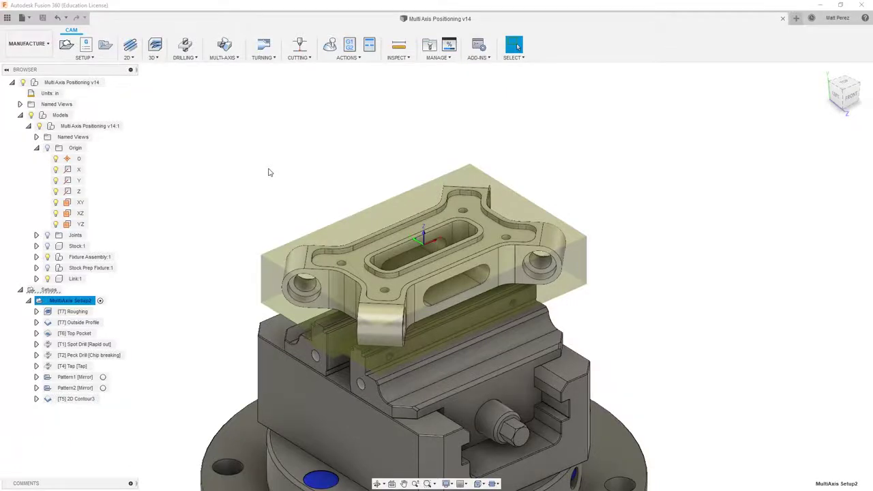
# Check the left boss and slot end face radii, then show the 2D Contour3 toolpath around the boss.
pyautogui.click(307, 197)
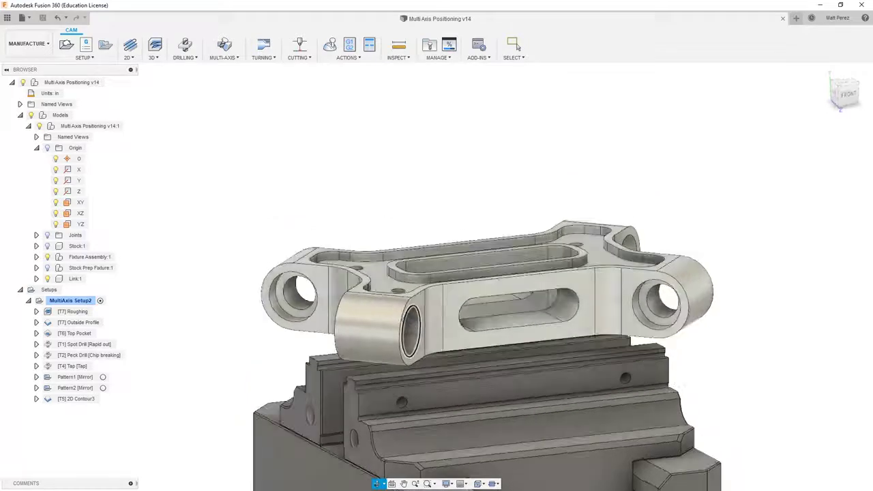
pyautogui.click(385, 324)
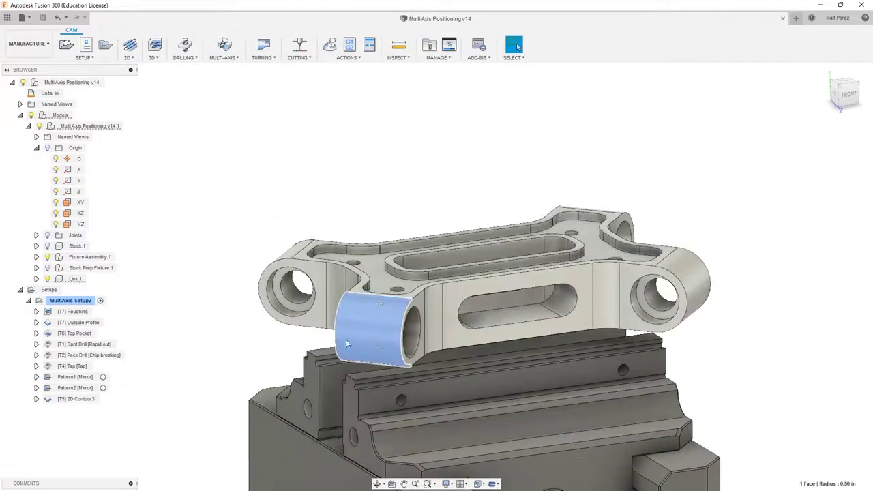
pyautogui.click(253, 343)
pyautogui.click(690, 280)
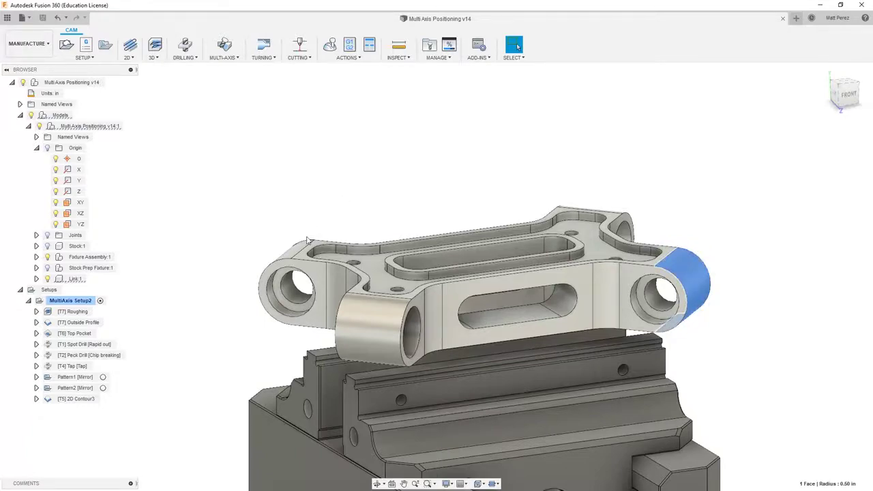
pyautogui.scroll(-4, 399, 206)
pyautogui.scroll(5, 506, 284)
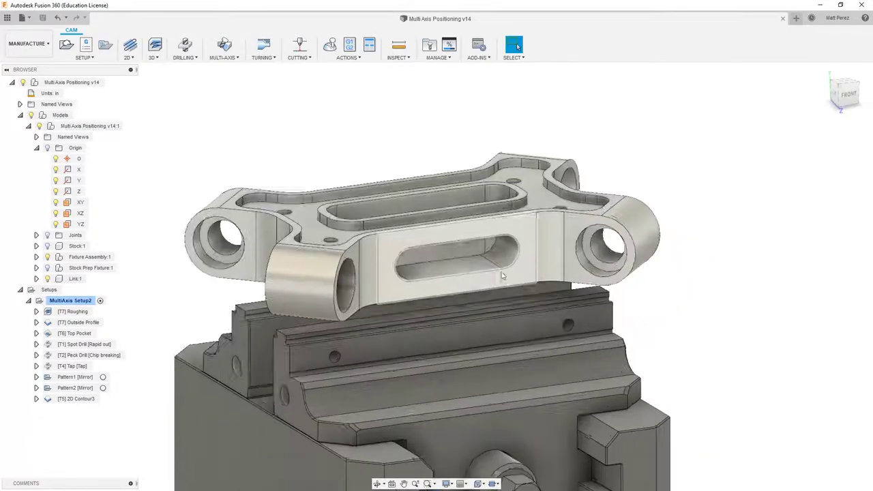
pyautogui.click(503, 254)
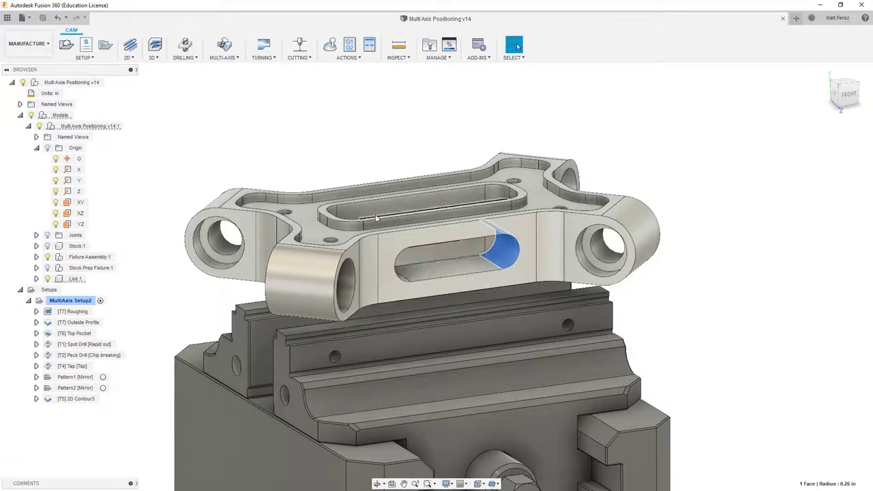
pyautogui.click(161, 318)
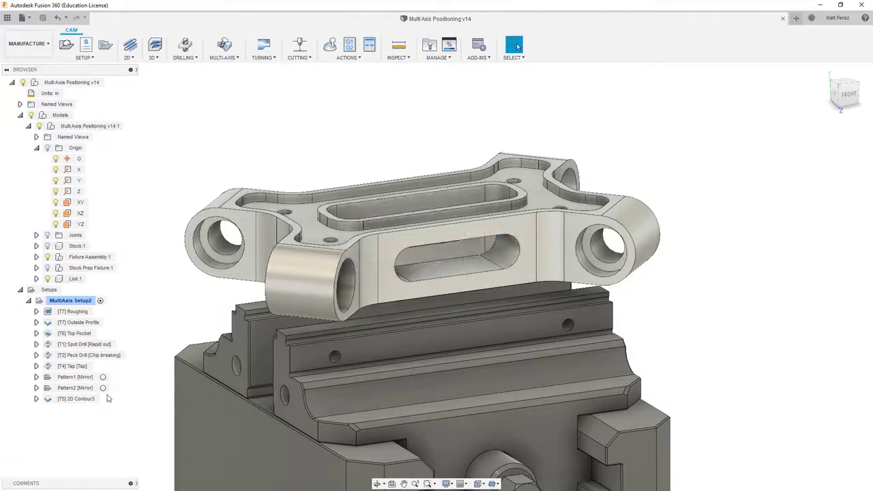
pyautogui.click(67, 399)
# Duplicate 2D Contour3 and start editing the copy, 2D Contour3 (2).
pyautogui.rightClick(68, 403)
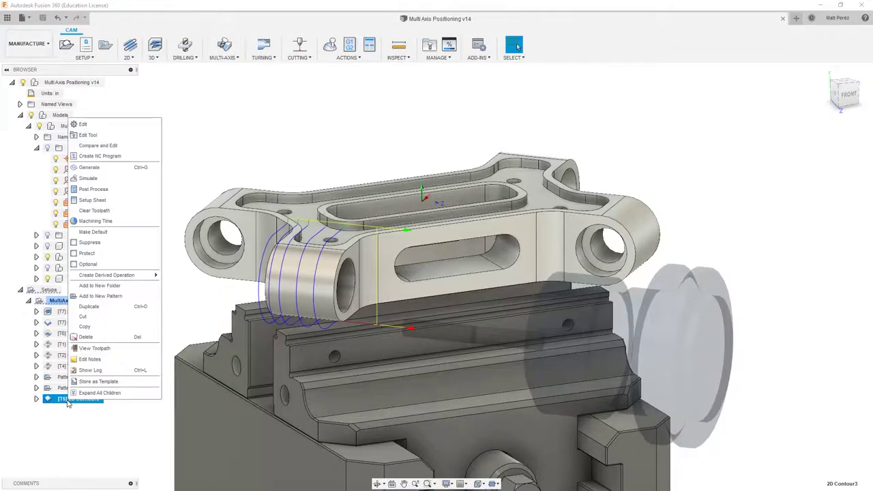
pyautogui.click(88, 306)
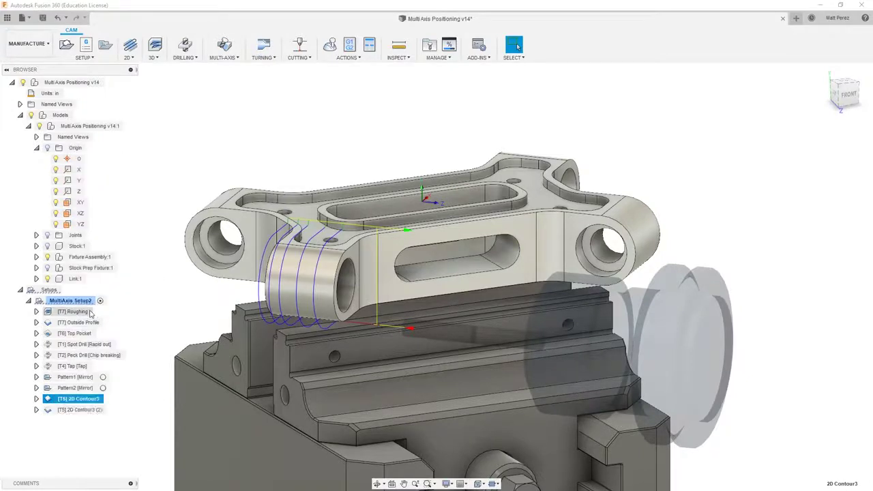
pyautogui.rightClick(88, 410)
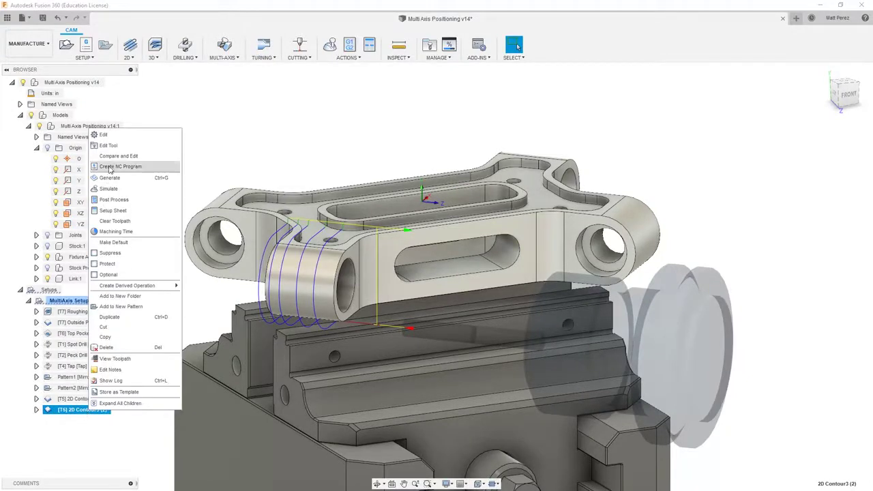
pyautogui.click(116, 135)
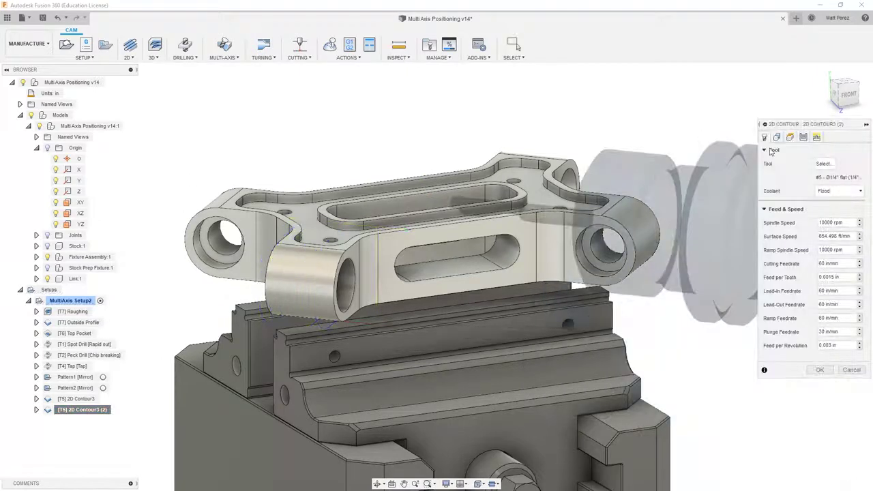
# Set the copy's tool Z axis from the bore face and flip its direction.
pyautogui.click(778, 138)
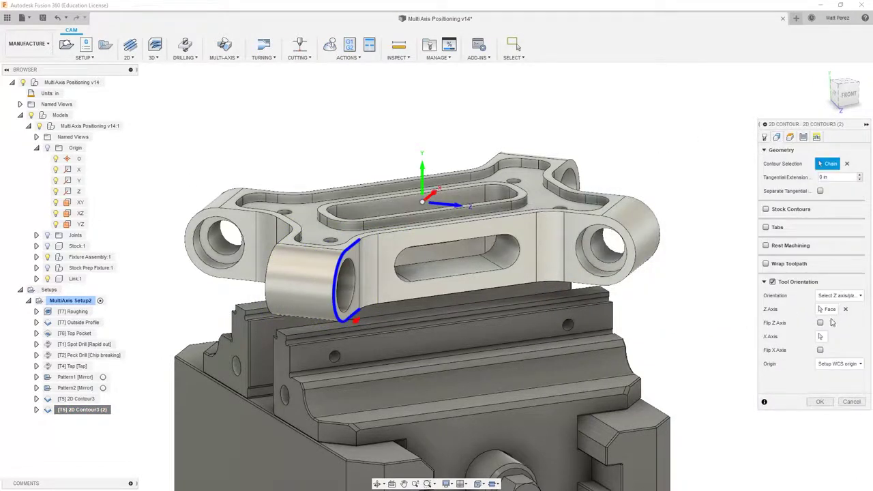
pyautogui.click(829, 310)
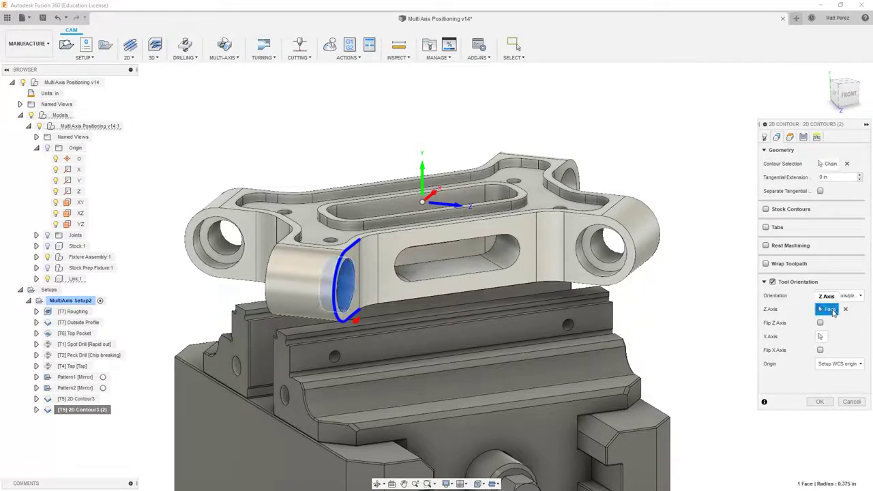
pyautogui.scroll(3, 609, 279)
pyautogui.click(609, 279)
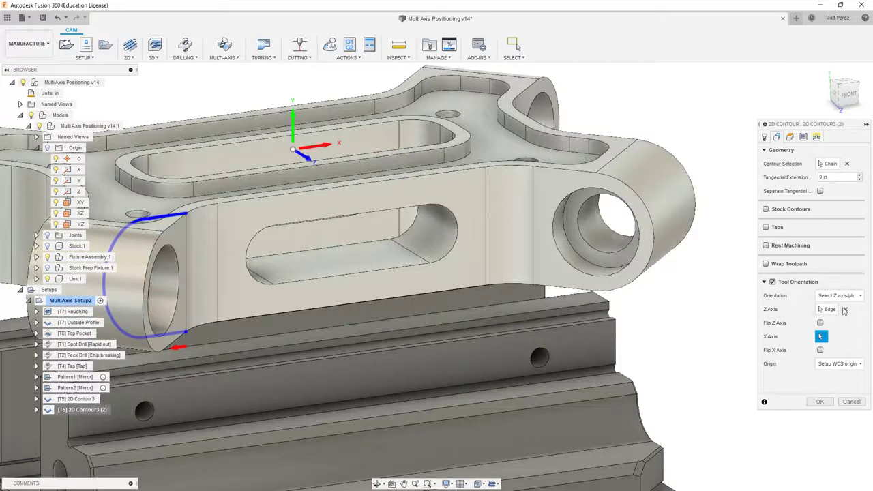
pyautogui.click(844, 309)
pyautogui.click(574, 267)
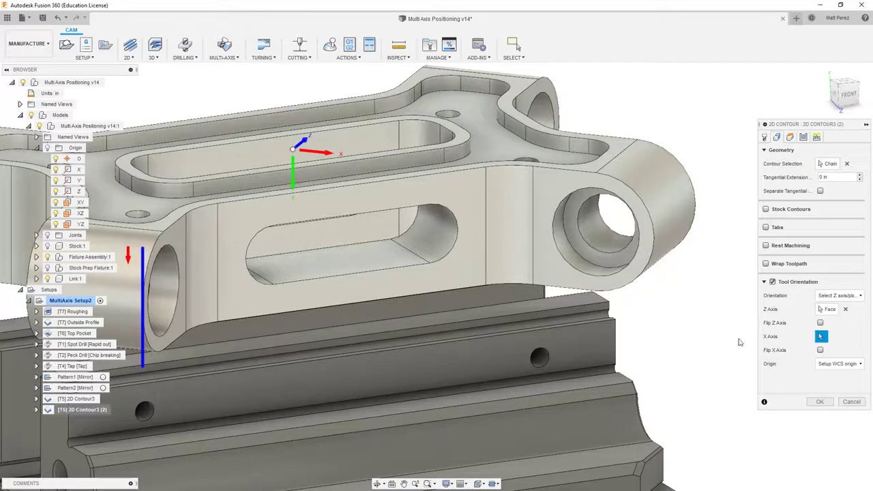
pyautogui.click(820, 323)
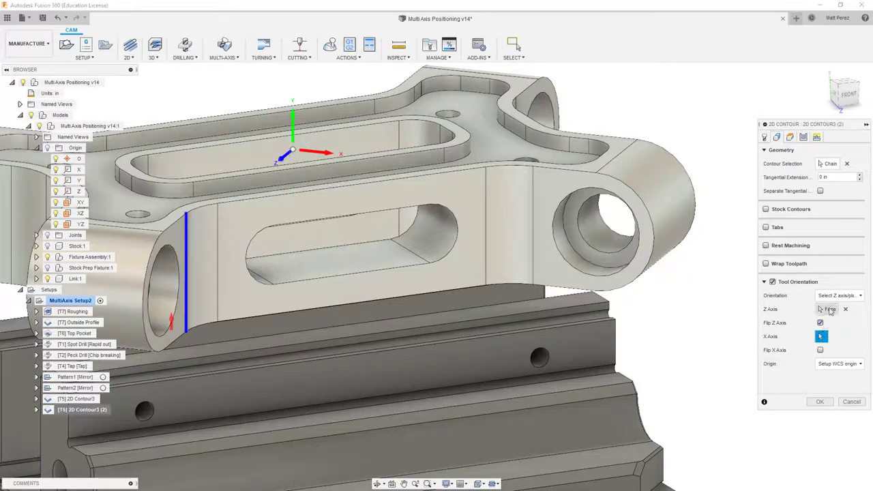
# Replace the contour chain with the rounded right end outline and try to accept the operation.
pyautogui.click(846, 167)
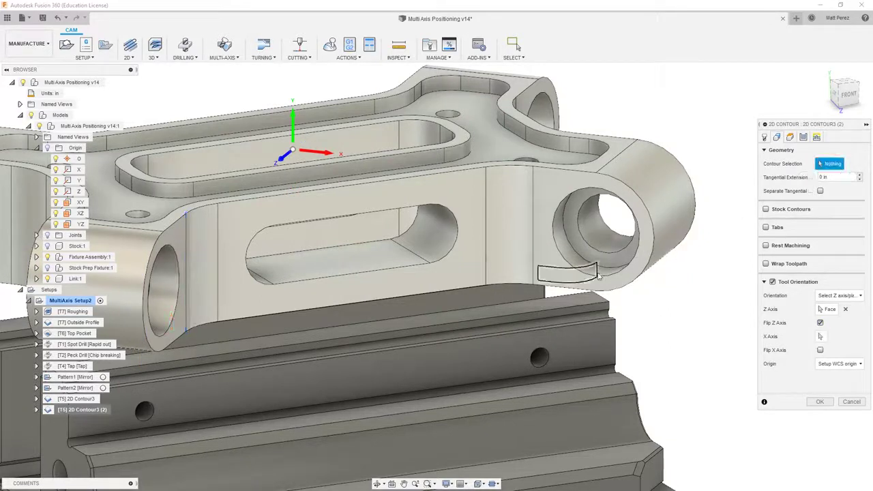
pyautogui.click(590, 173)
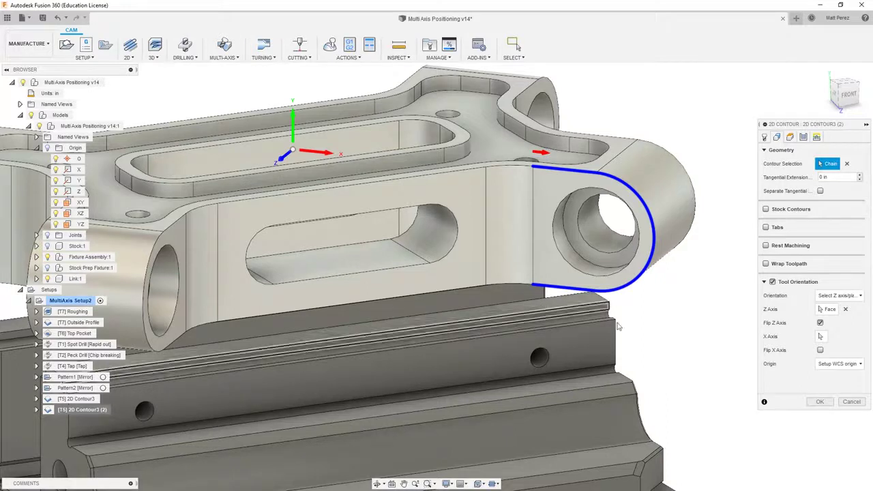
pyautogui.click(821, 402)
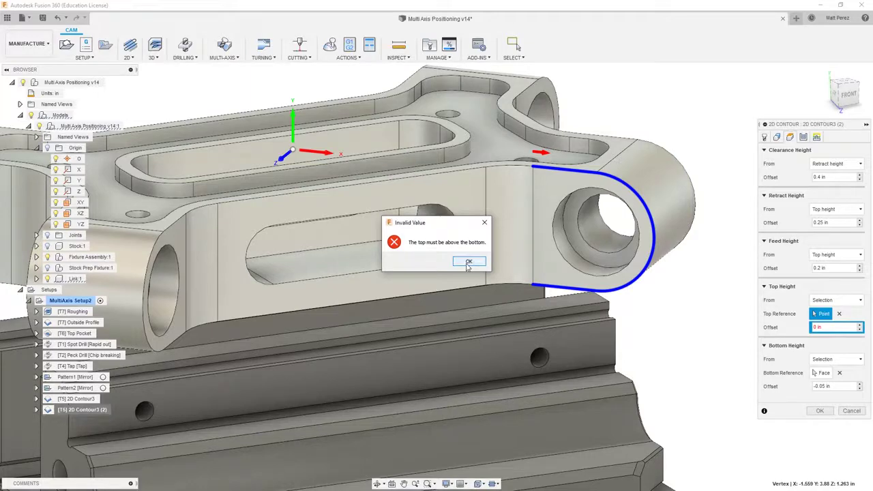
# Dismiss the height error, re-reference Top Height to a part vertex and Bottom Height to a face, and accept.
pyautogui.click(468, 262)
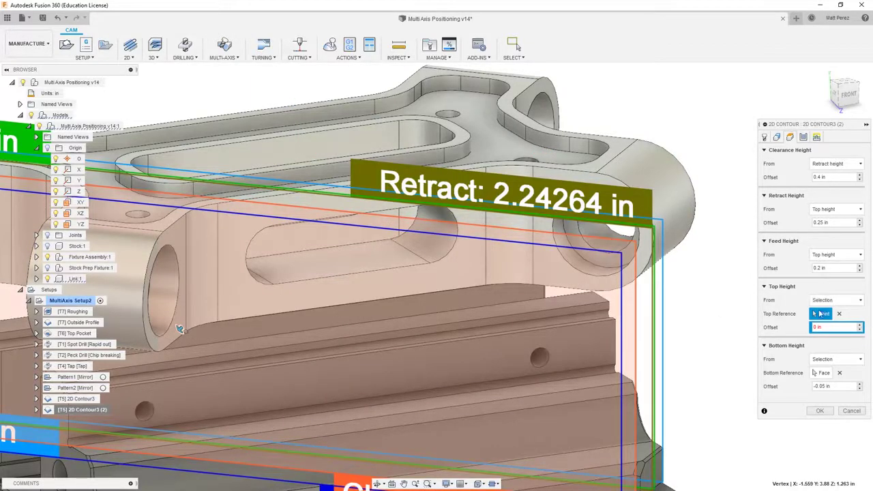
pyautogui.keyDown('shift'); pyautogui.moveTo(752, 277); pyautogui.dragTo(534, 273, button='middle'); pyautogui.keyUp('shift')
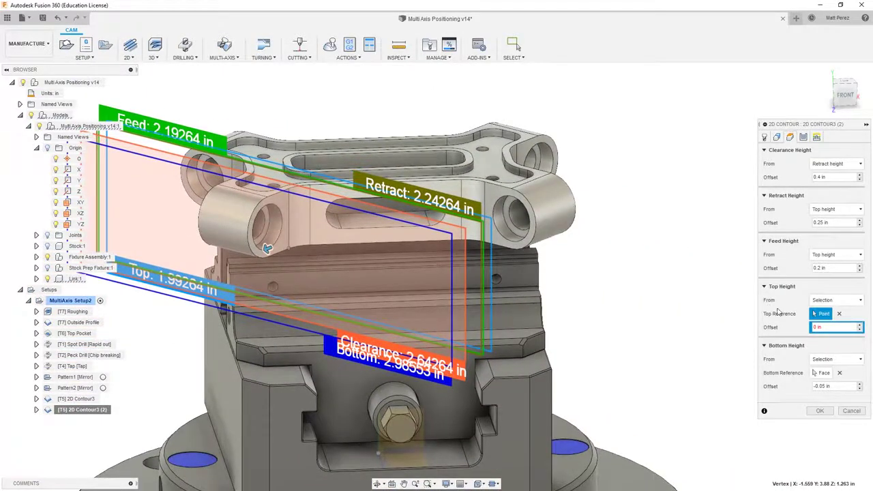
pyautogui.click(838, 313)
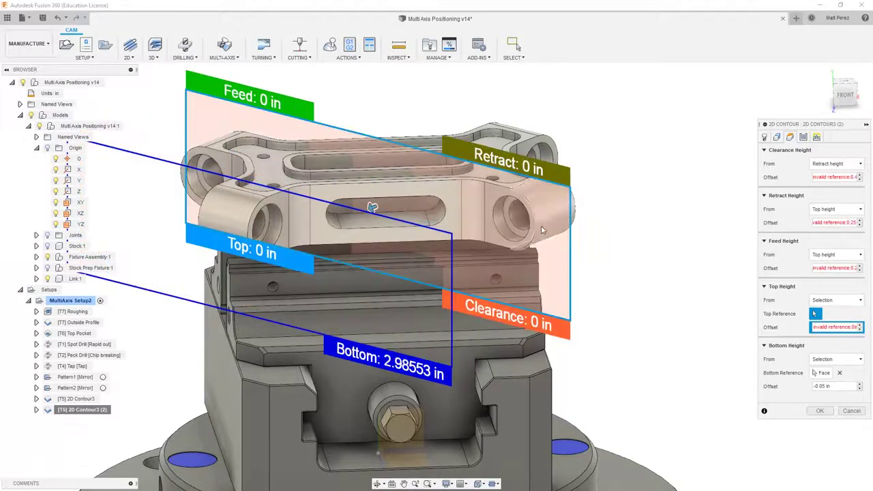
pyautogui.click(485, 241)
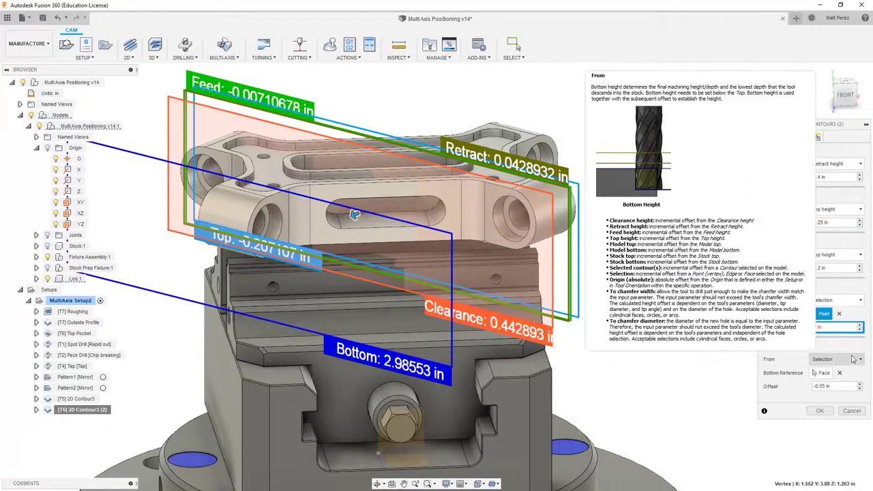
pyautogui.click(840, 372)
pyautogui.keyDown('shift'); pyautogui.moveTo(607, 253); pyautogui.dragTo(612, 185, button='middle'); pyautogui.keyUp('shift')
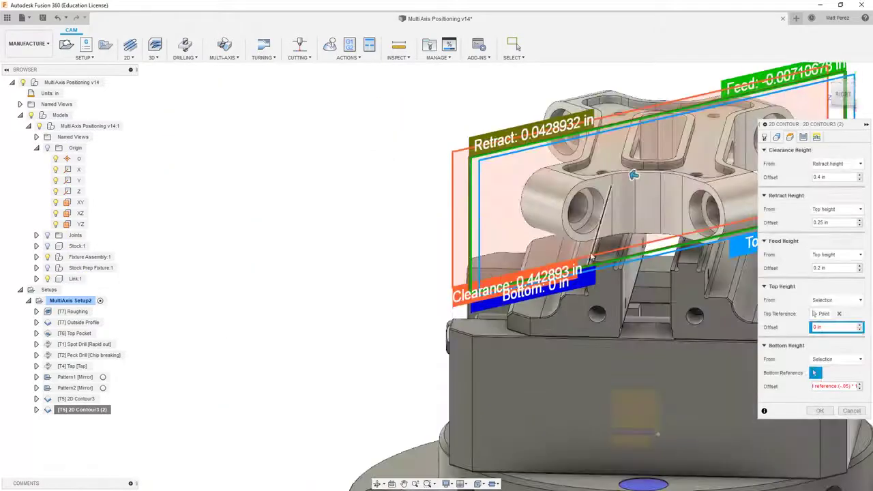
pyautogui.click(612, 184)
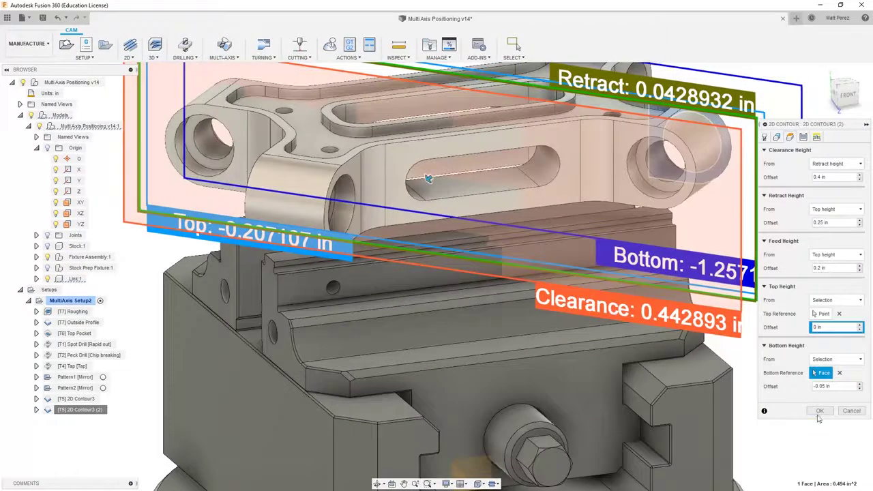
pyautogui.click(819, 412)
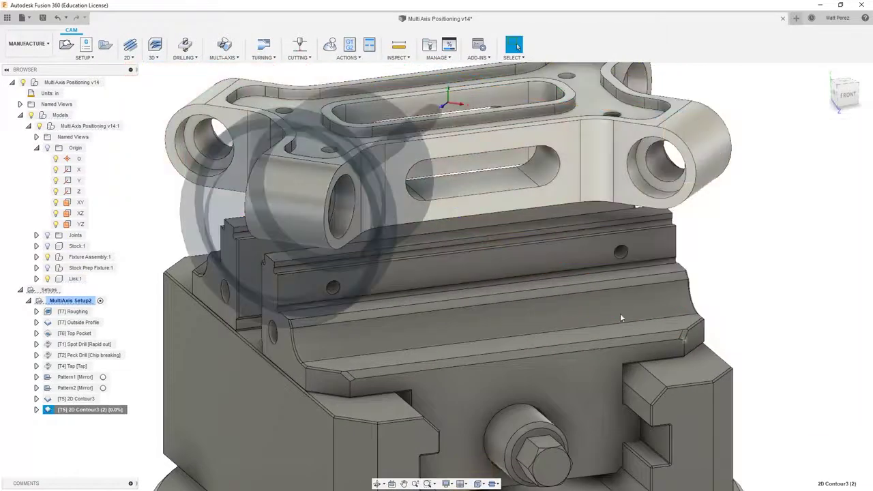
# Simulate 2D Contour3 (2), playing and pausing with stock toggled off and back on, then close the simulation.
pyautogui.scroll(-5, 620, 313)
pyautogui.keyDown('shift'); pyautogui.moveTo(676, 275); pyautogui.dragTo(674, 242, button='middle'); pyautogui.keyUp('shift')
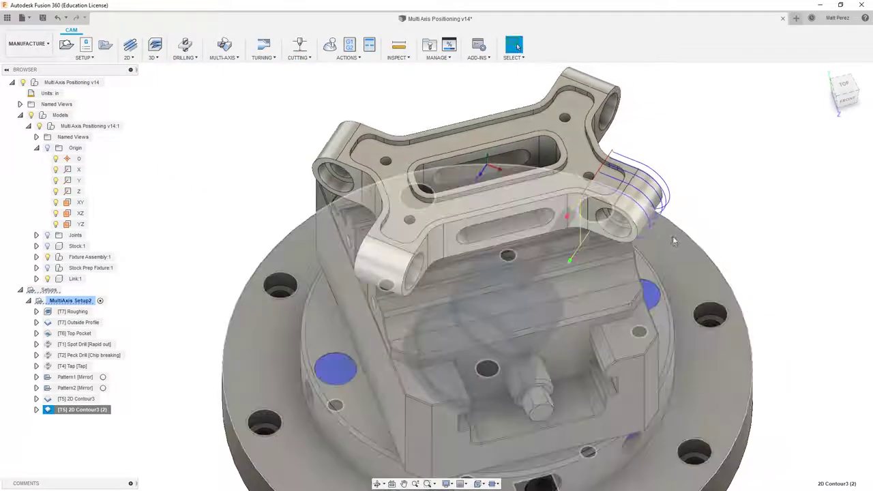
pyautogui.scroll(5, 656, 237)
pyautogui.click(329, 44)
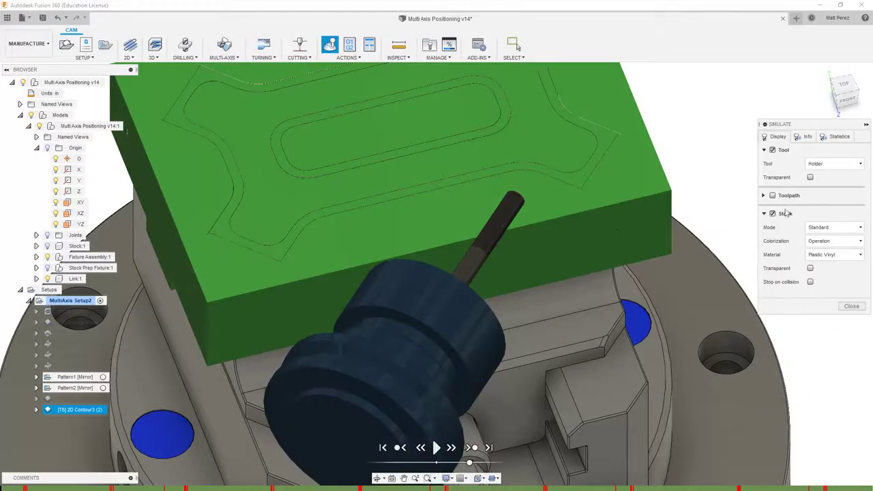
pyautogui.click(771, 214)
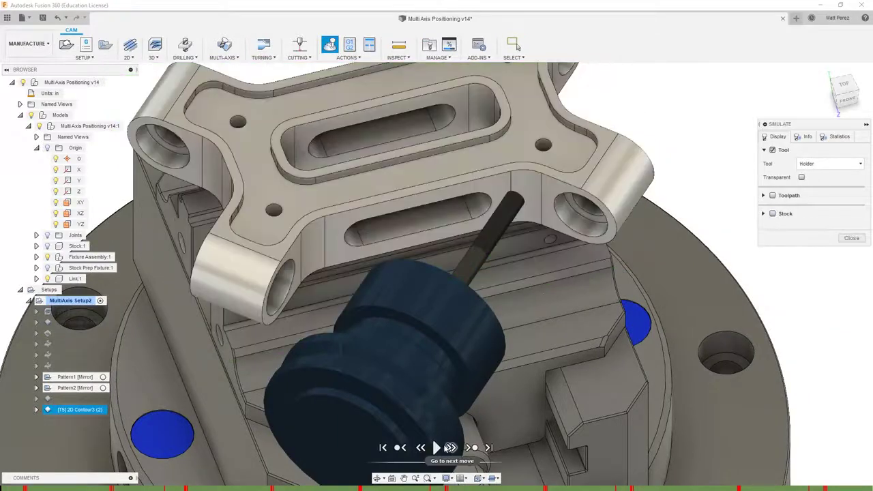
pyautogui.click(437, 448)
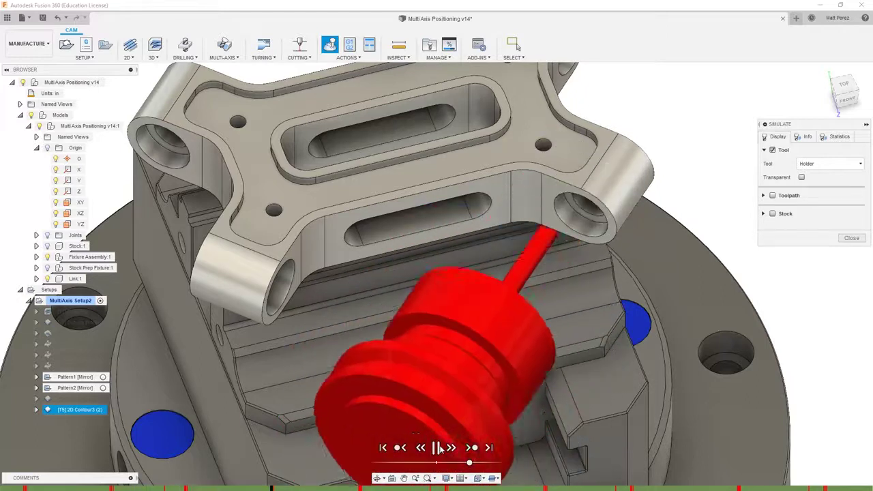
pyautogui.click(437, 447)
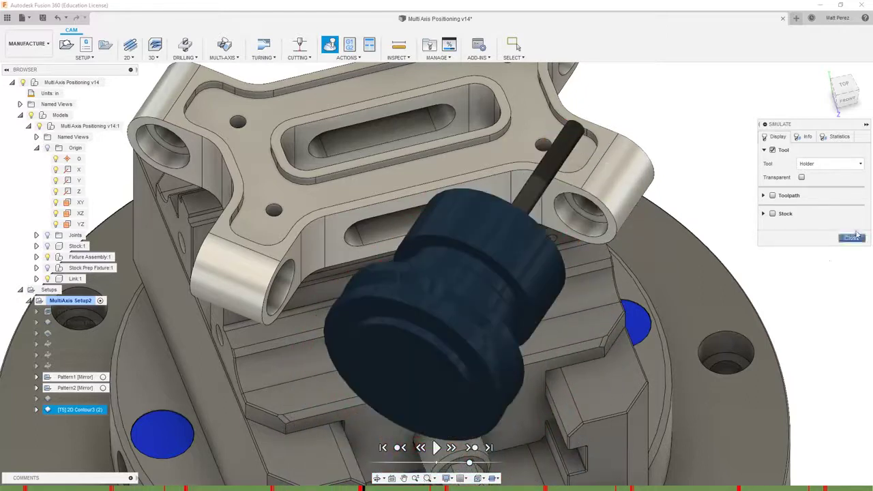
pyautogui.click(772, 214)
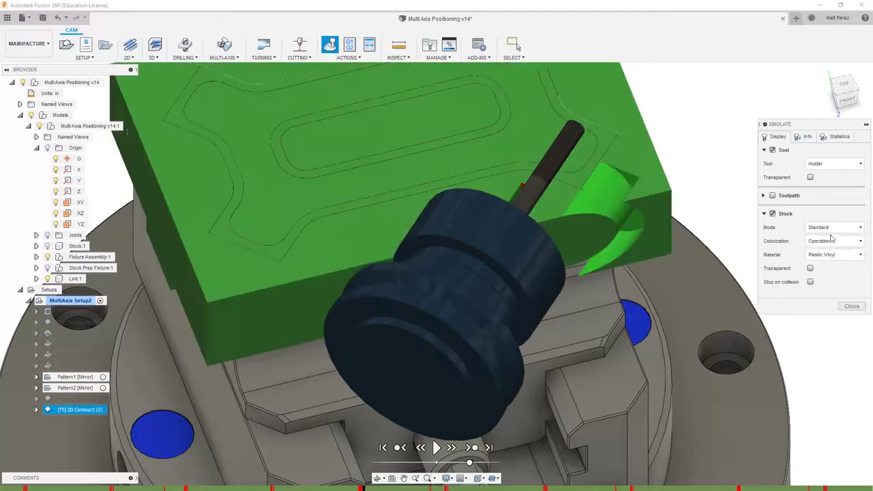
pyautogui.click(851, 306)
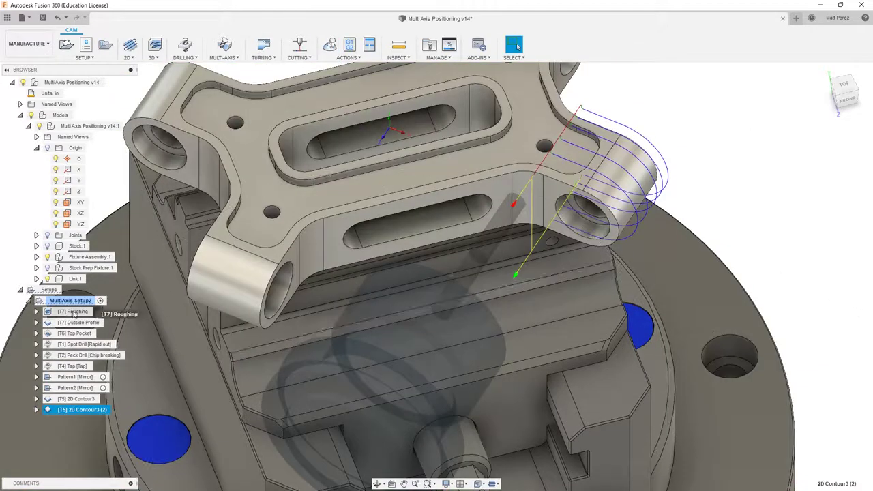
# Create a Mirror pattern of 2D Contour3 and 2D Contour3 (2) across the XY plane.
pyautogui.click(80, 399)
pyautogui.keyDown('shift'); pyautogui.click(81, 409); pyautogui.keyUp('shift')
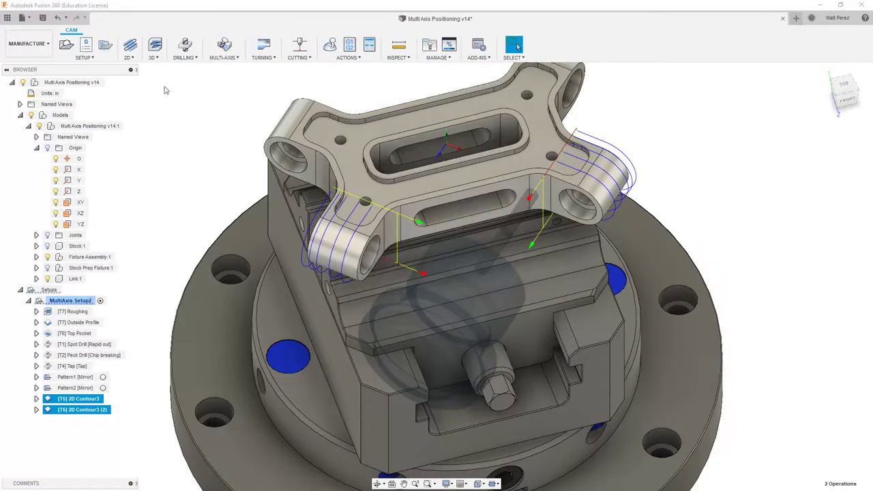
pyautogui.click(86, 57)
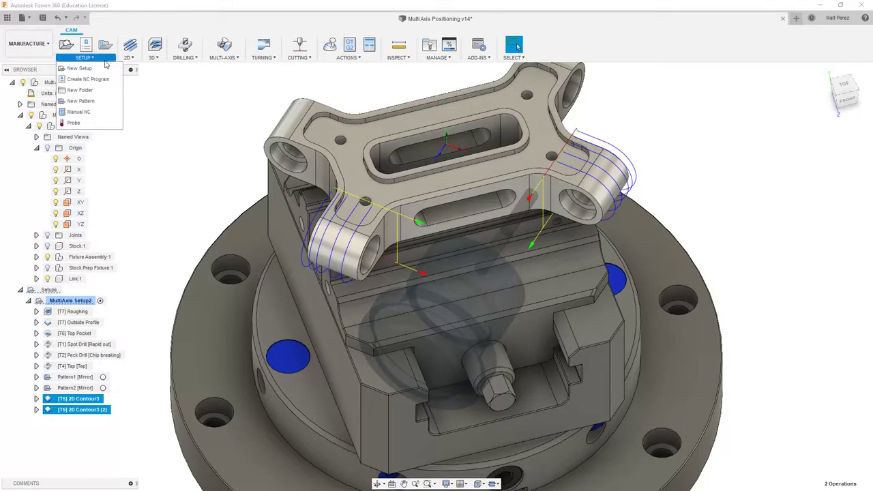
pyautogui.click(91, 102)
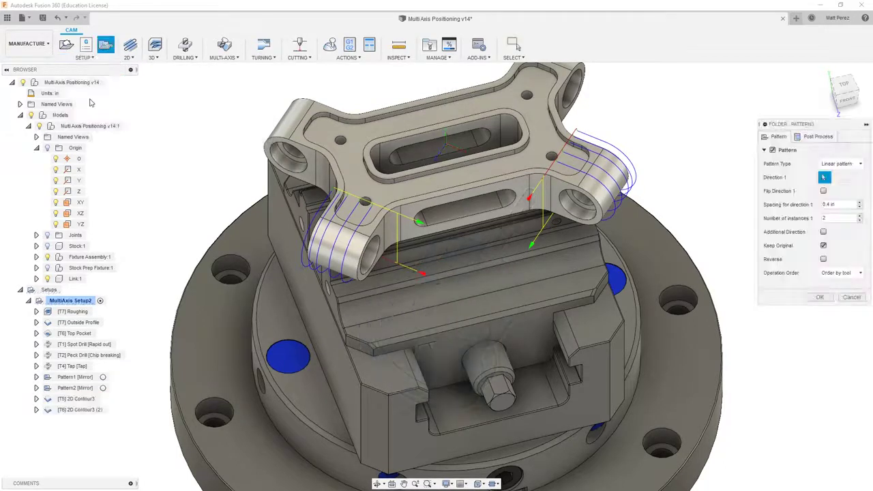
pyautogui.click(852, 163)
pyautogui.click(833, 196)
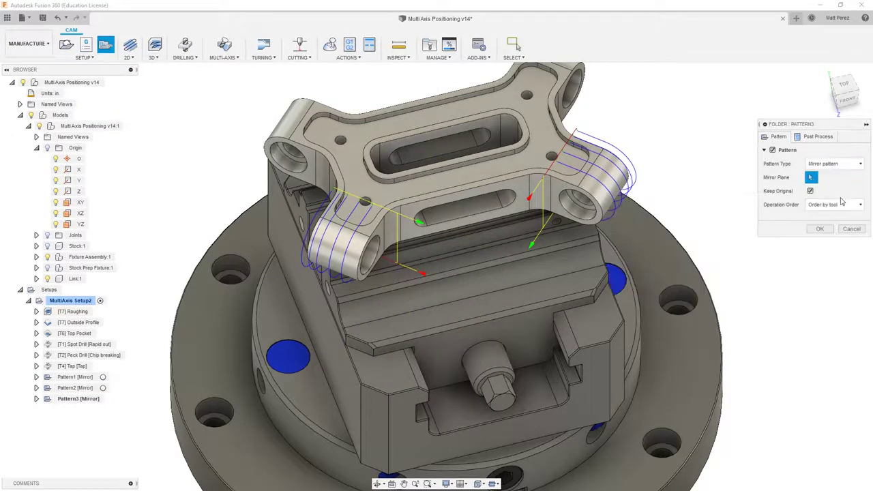
pyautogui.click(78, 203)
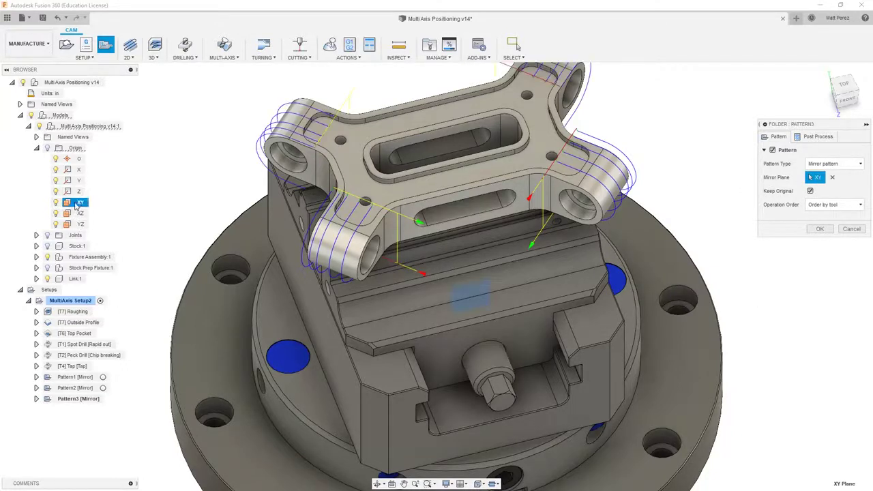
pyautogui.click(819, 228)
pyautogui.scroll(-3, 143, 383)
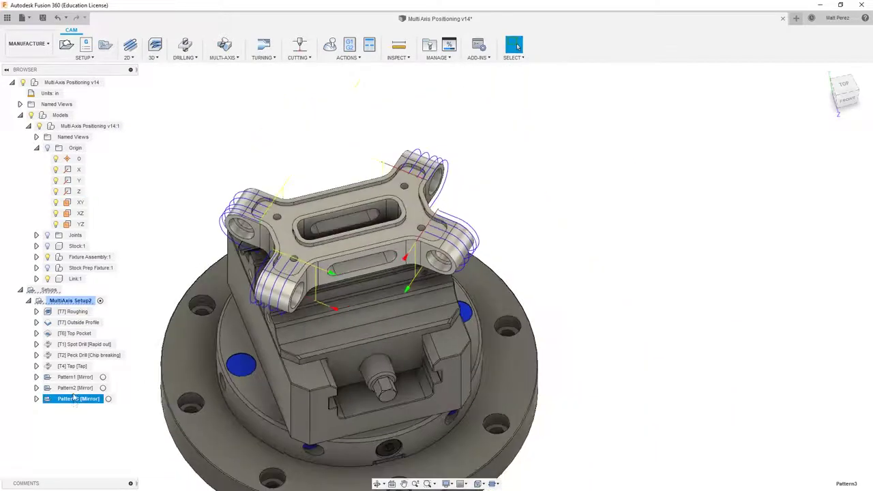
pyautogui.click(76, 377)
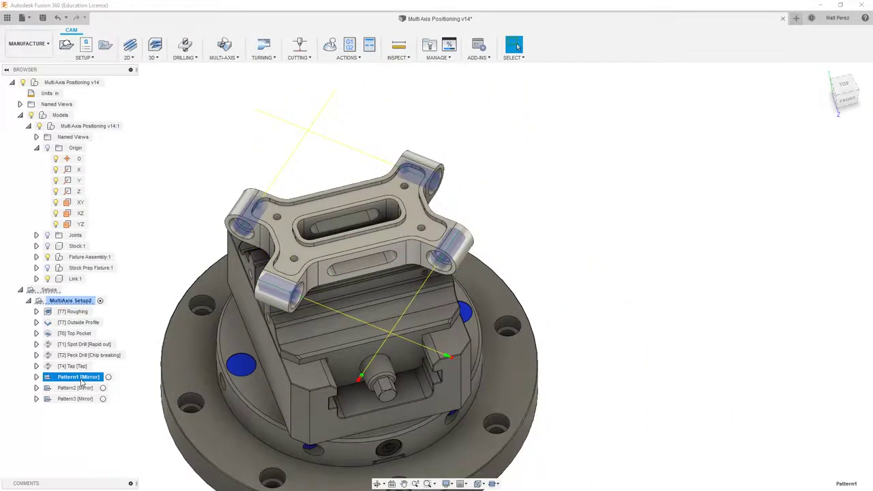
pyautogui.click(84, 389)
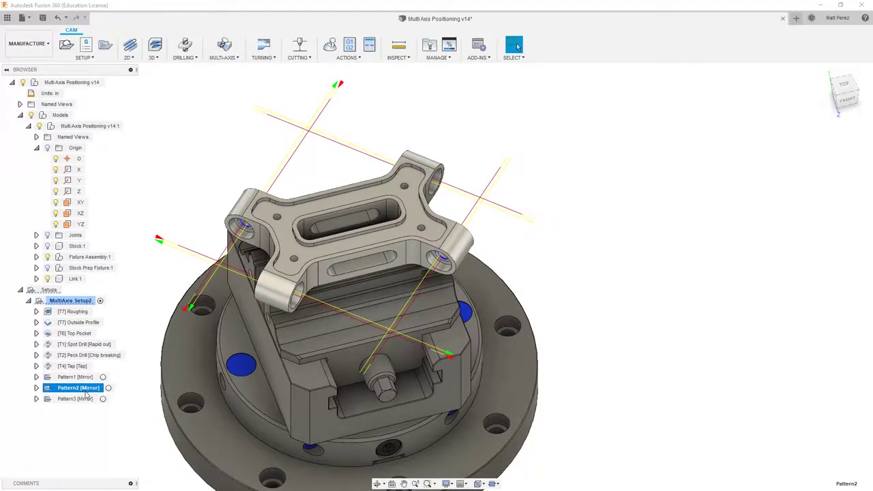
pyautogui.click(86, 399)
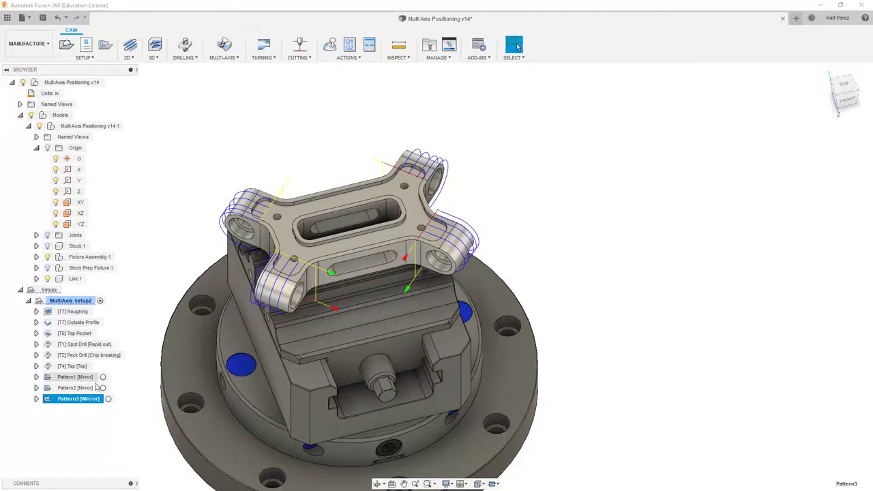
pyautogui.click(80, 380)
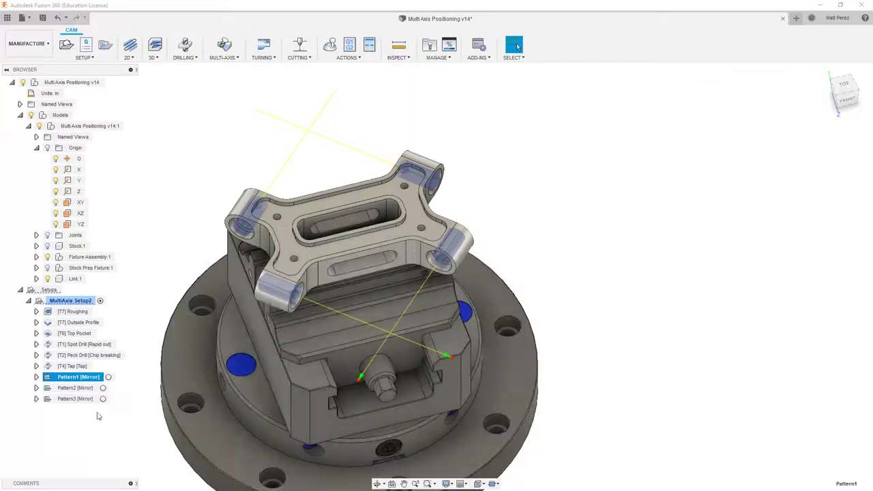
pyautogui.click(80, 388)
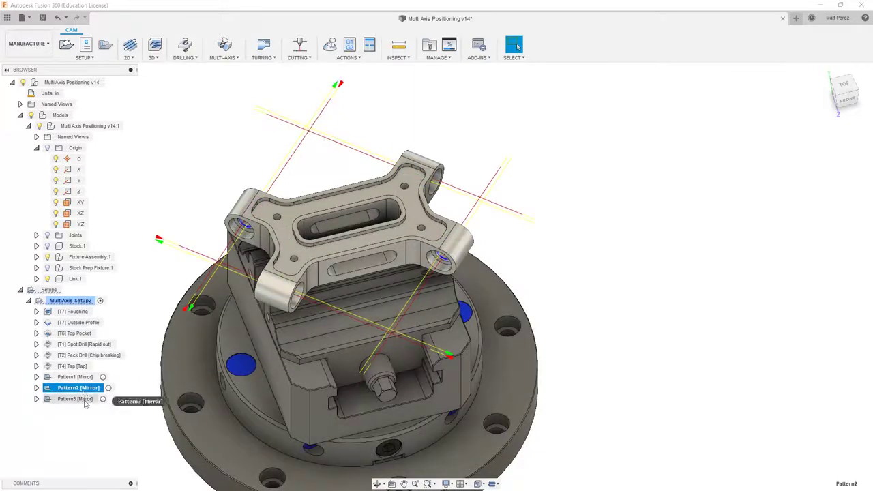
pyautogui.click(80, 399)
pyautogui.click(157, 239)
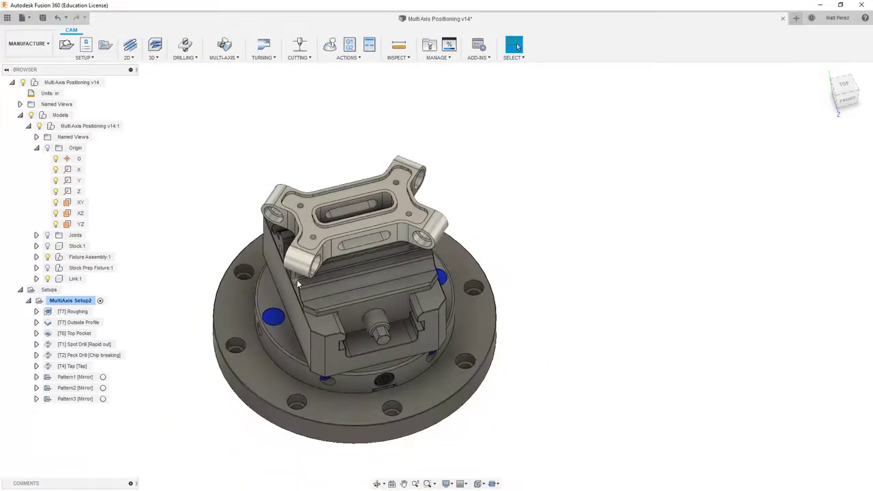
pyautogui.press('F5')
pyautogui.scroll(5, 322, 196)
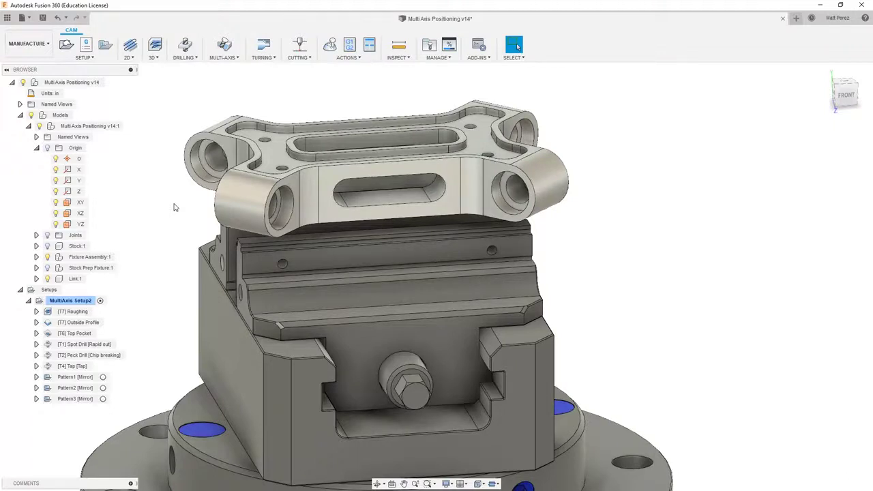
pyautogui.click(92, 376)
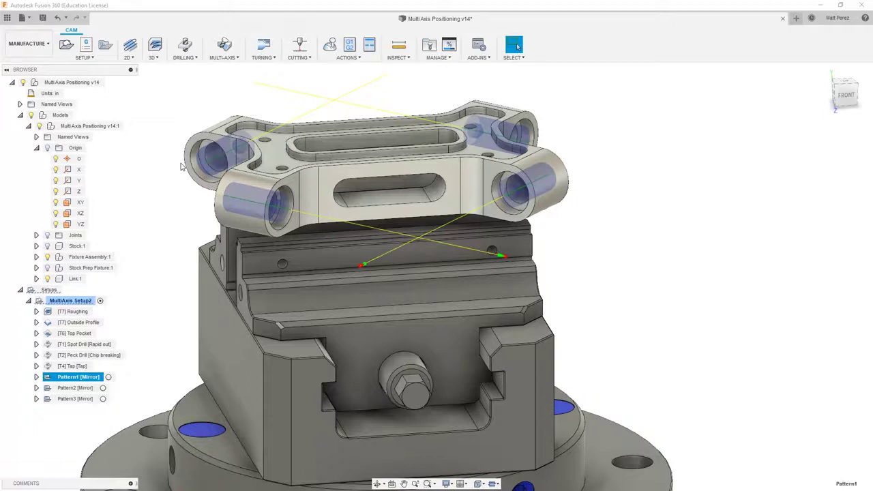
pyautogui.click(80, 388)
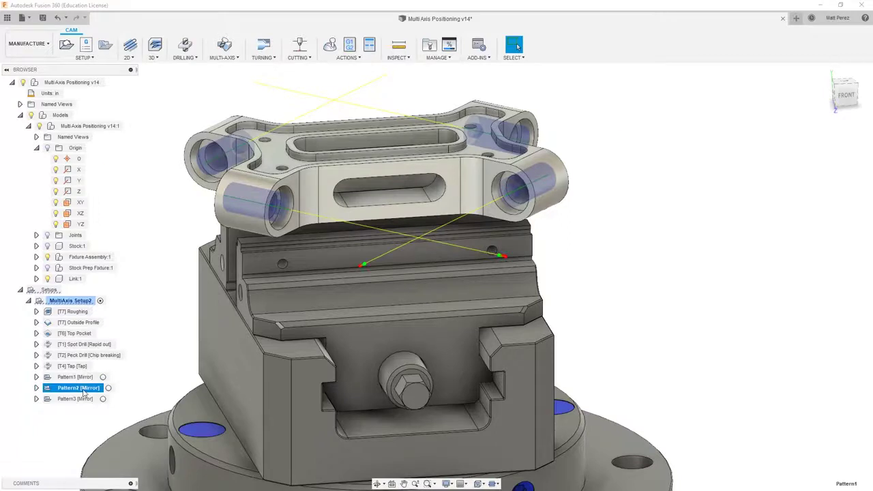
pyautogui.click(75, 399)
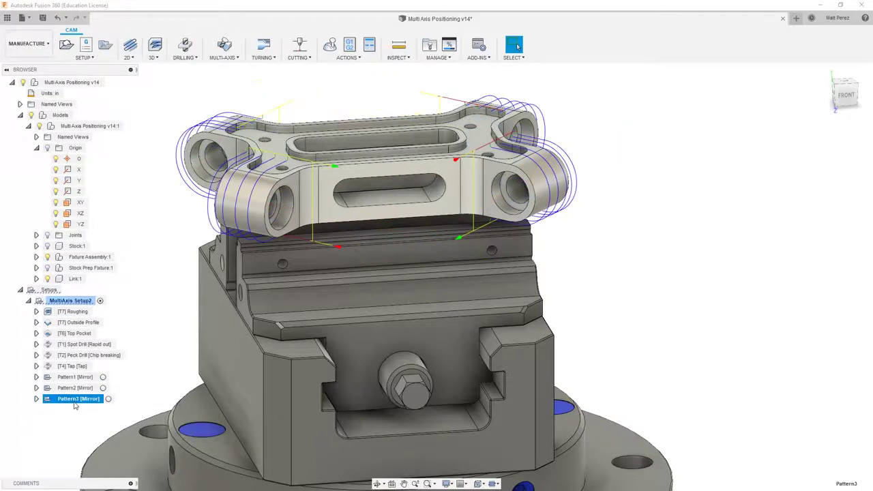
pyautogui.click(74, 379)
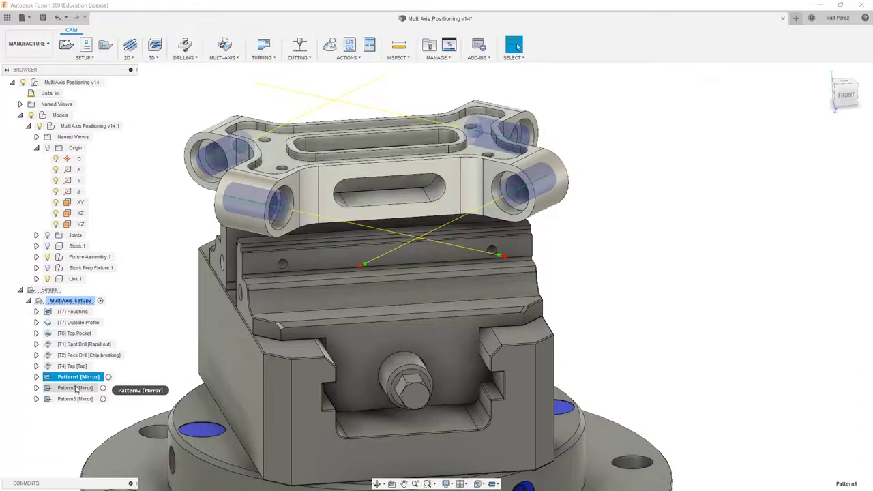
pyautogui.click(77, 388)
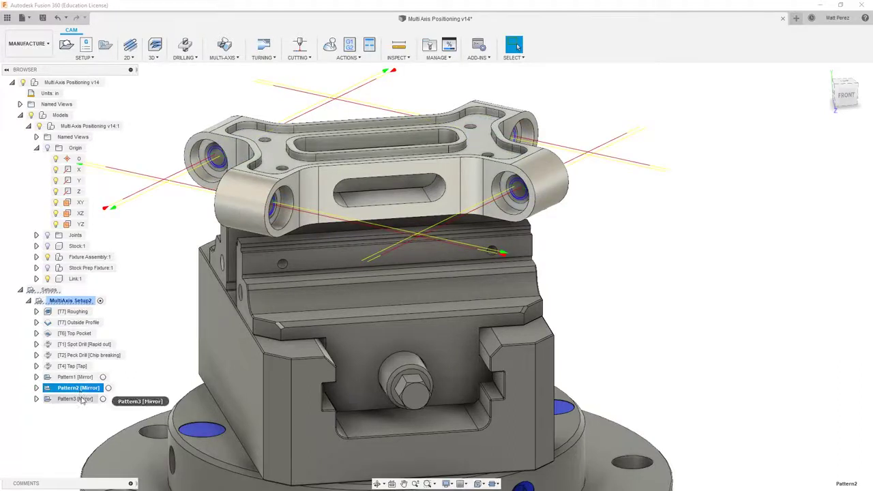
pyautogui.click(80, 401)
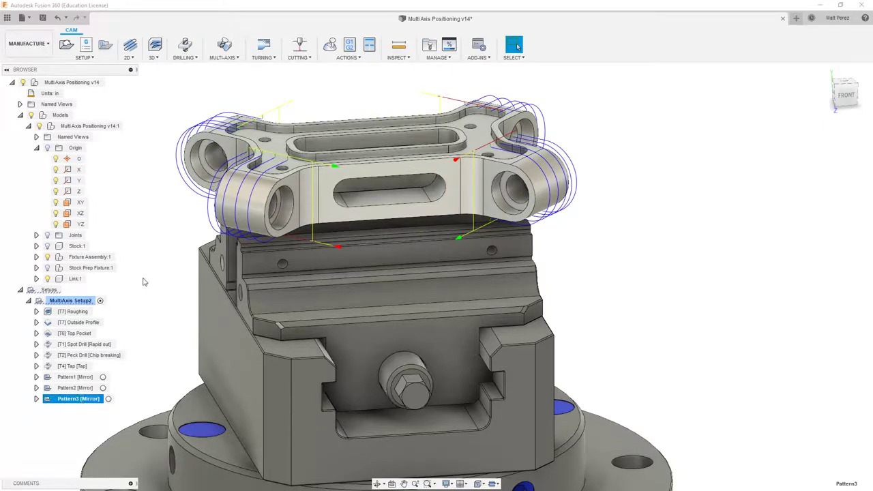
pyautogui.click(161, 226)
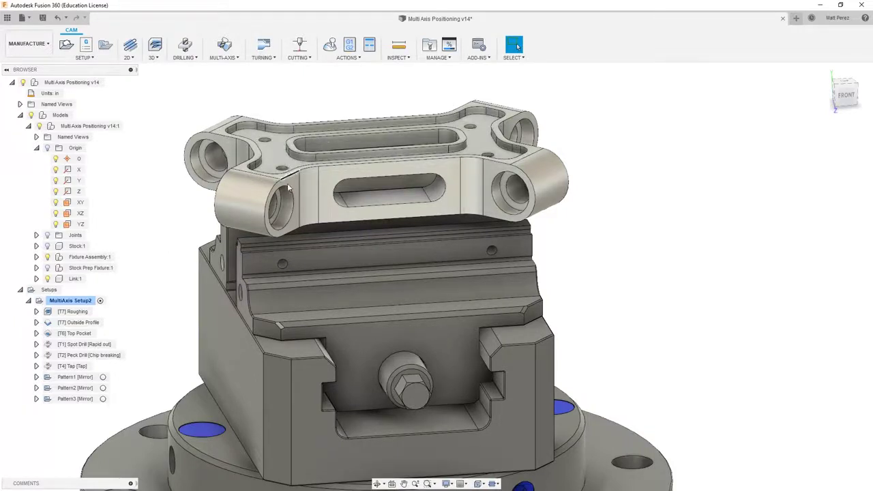
# Inspect the side boss face and slot bottom, orbiting to a top-down view of the part.
pyautogui.click(250, 193)
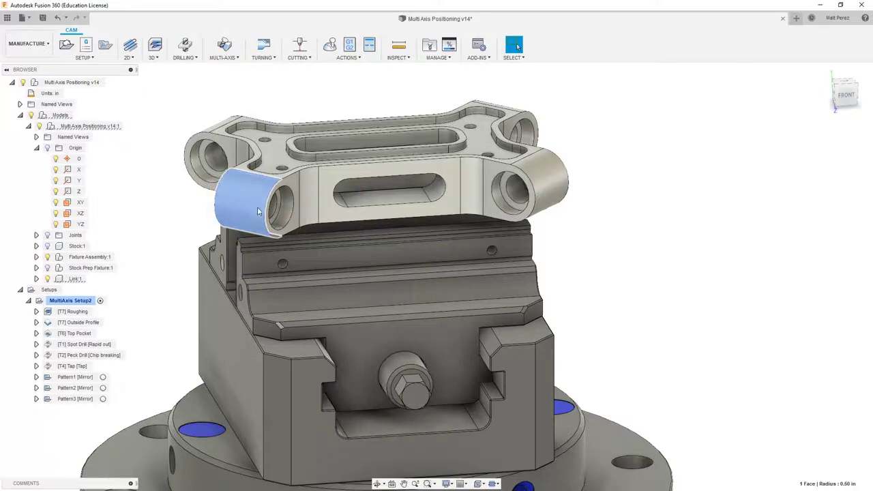
pyautogui.click(376, 201)
pyautogui.keyDown('shift'); pyautogui.moveTo(377, 201); pyautogui.dragTo(301, 129, button='middle'); pyautogui.keyUp('shift')
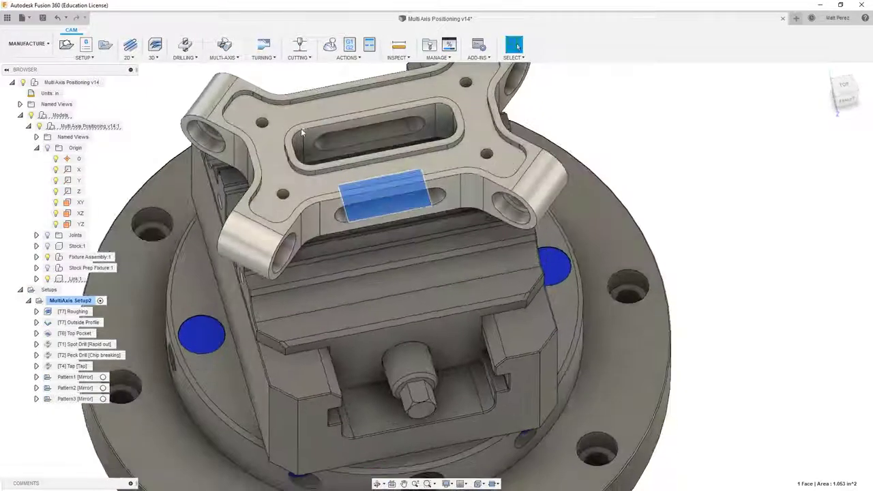
pyautogui.keyDown('shift'); pyautogui.moveTo(435, 145); pyautogui.dragTo(205, 143, button='middle'); pyautogui.keyUp('shift')
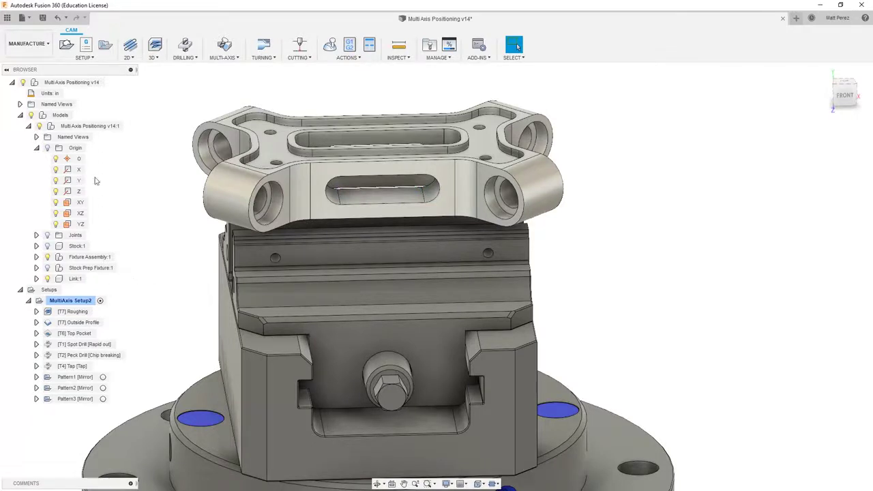
# Create a 3D Adaptive Clearing operation with the side pocket edge as its stock contour.
pyautogui.click(132, 57)
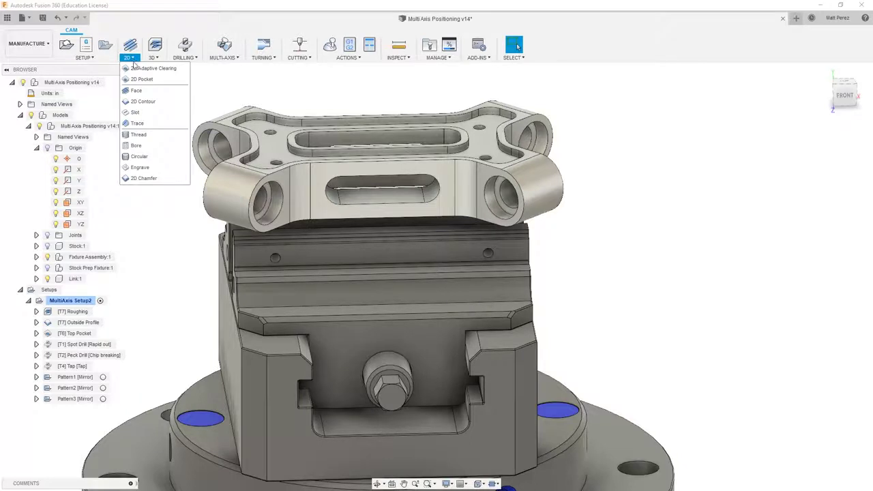
pyautogui.click(152, 57)
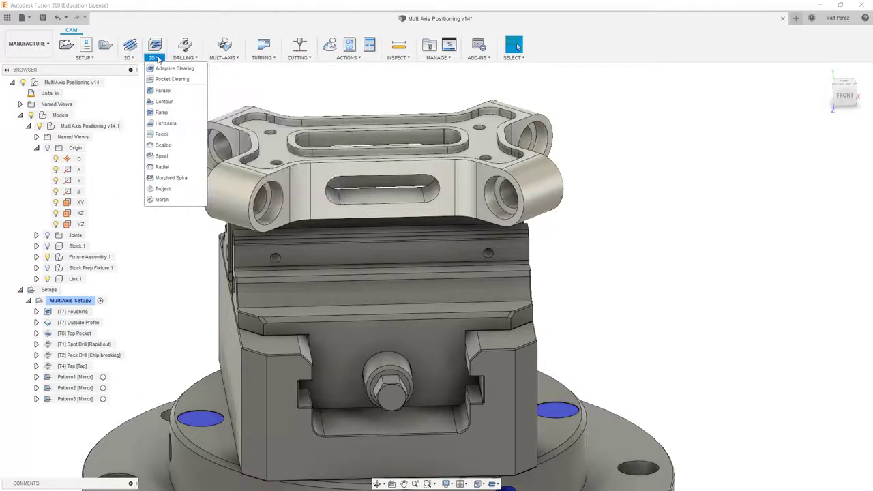
pyautogui.click(162, 69)
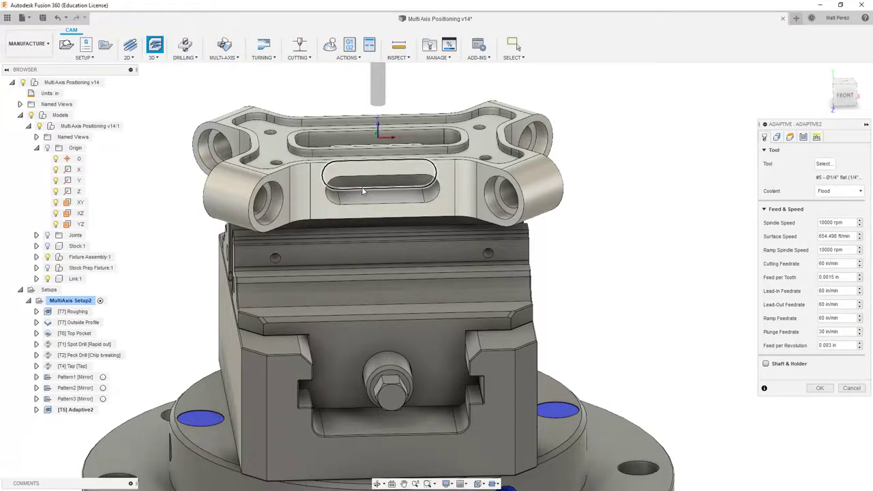
pyautogui.click(363, 190)
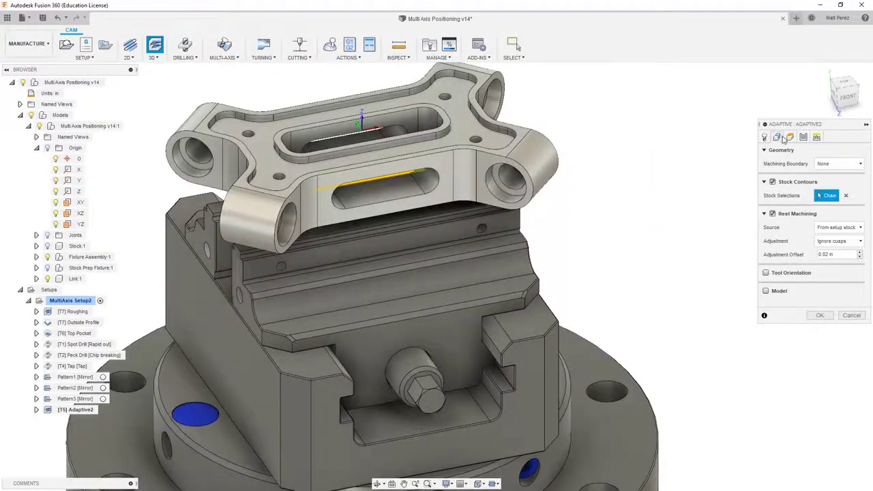
# Enable Tool Orientation and set Rest Machining Source to 'From previous operation(s)'.
pyautogui.click(766, 274)
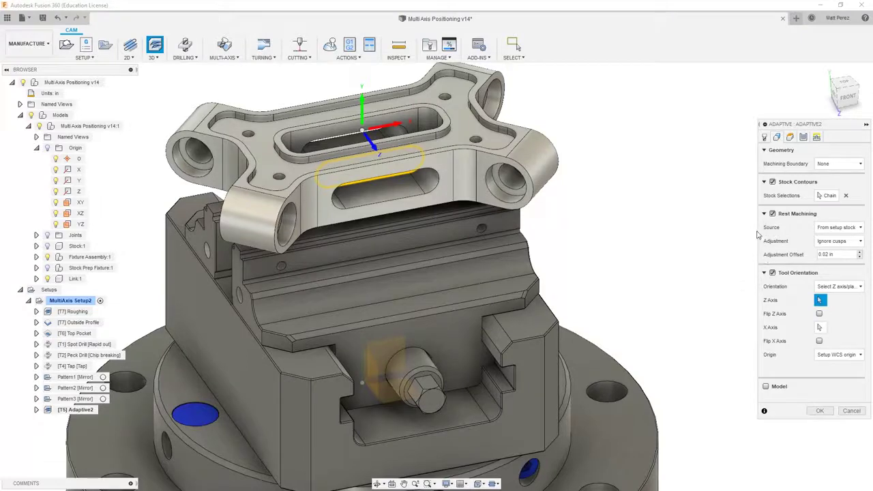
pyautogui.keyDown('shift'); pyautogui.moveTo(661, 265); pyautogui.dragTo(412, 269, button='middle'); pyautogui.keyUp('shift')
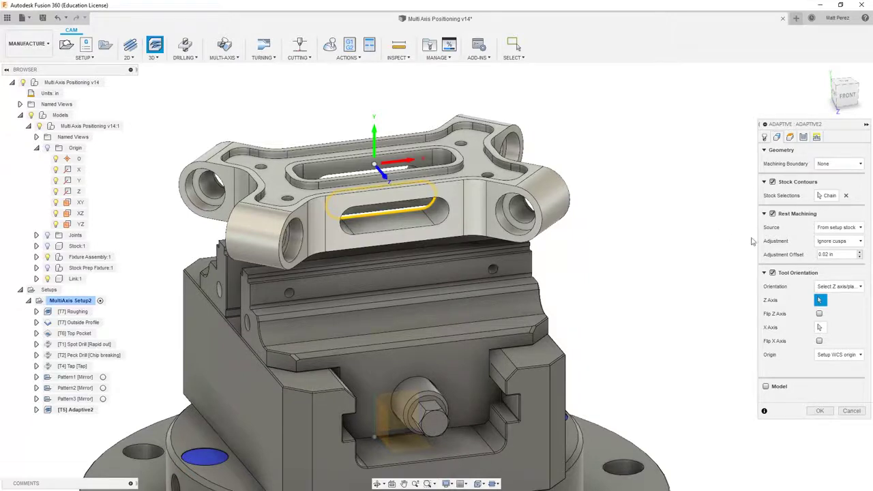
pyautogui.moveTo(774, 217)
pyautogui.click(845, 228)
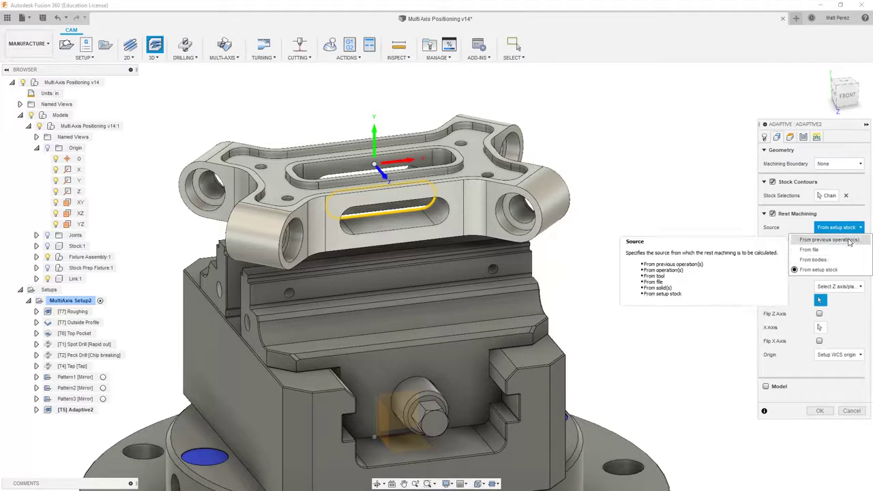
pyautogui.click(848, 240)
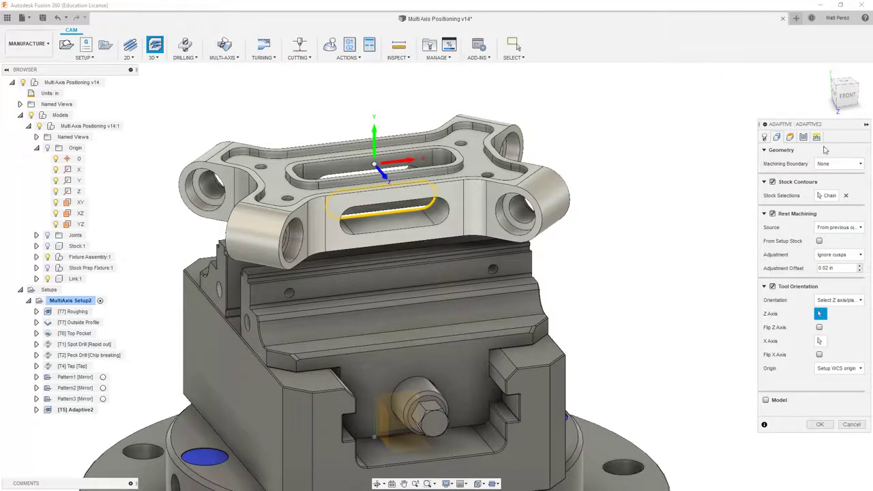
pyautogui.click(789, 137)
# Raise Adaptive2's Bottom Height plane to a 2.2 in offset above the model bottom.
pyautogui.keyDown('shift'); pyautogui.moveTo(624, 316); pyautogui.dragTo(676, 314, button='middle'); pyautogui.keyUp('shift')
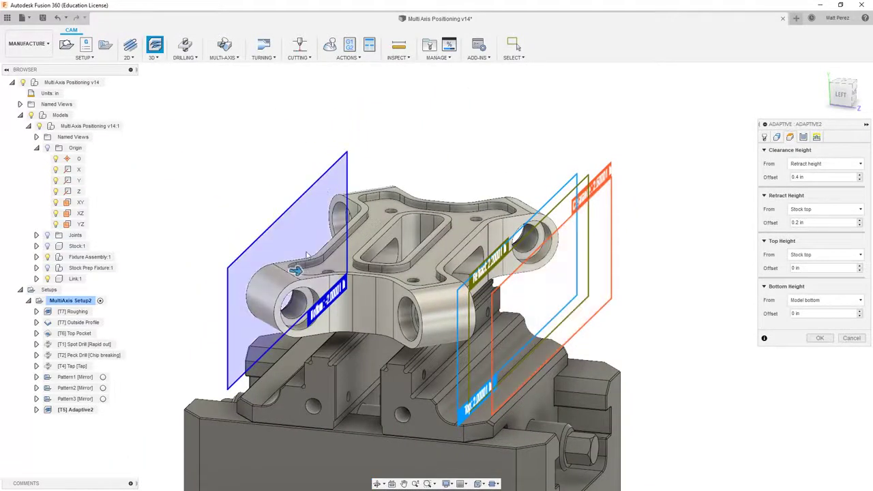
pyautogui.moveTo(298, 271); pyautogui.dragTo(416, 282)
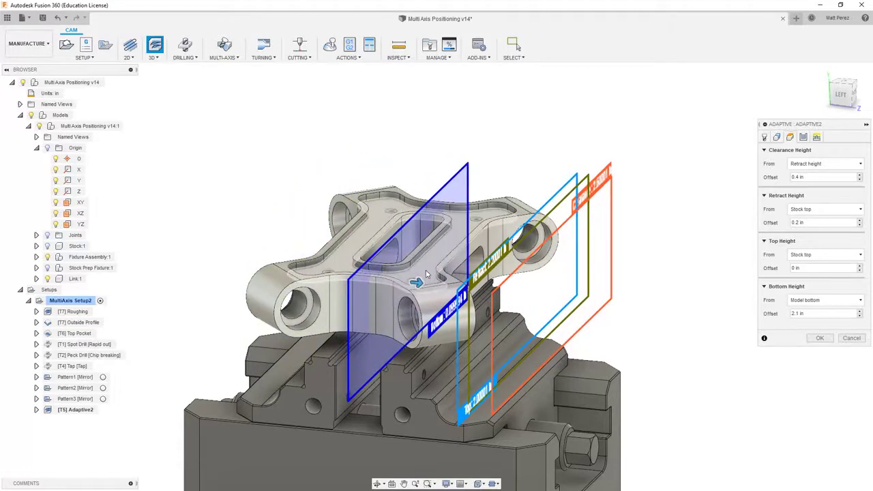
pyautogui.keyDown('shift'); pyautogui.moveTo(416, 282); pyautogui.dragTo(436, 290, button='middle'); pyautogui.keyUp('shift')
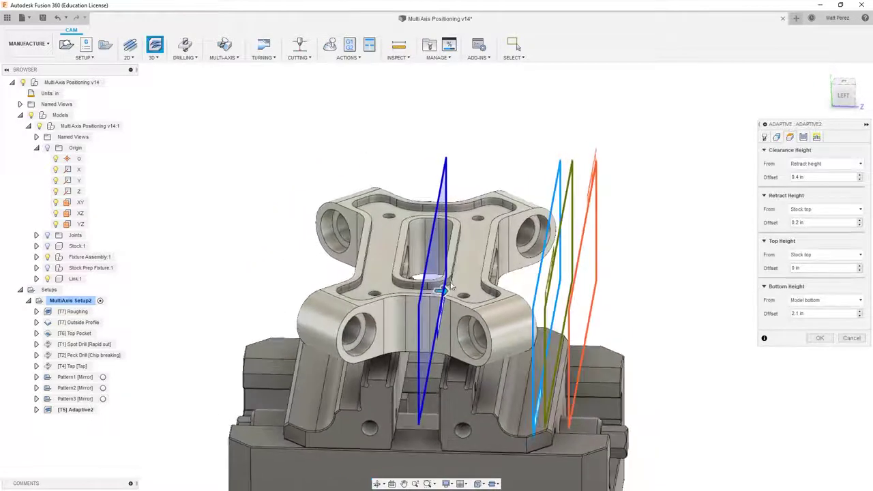
pyautogui.moveTo(441, 292); pyautogui.dragTo(454, 283)
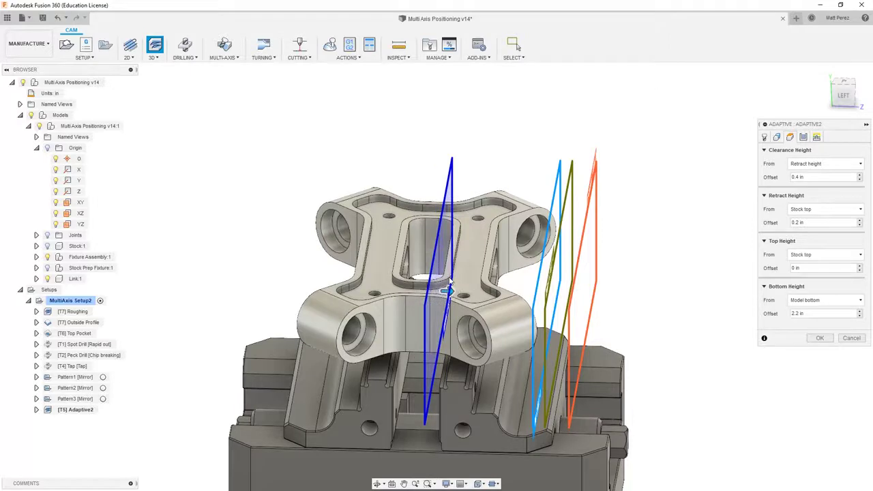
pyautogui.keyDown('shift'); pyautogui.moveTo(453, 283); pyautogui.dragTo(454, 280, button='middle'); pyautogui.keyUp('shift')
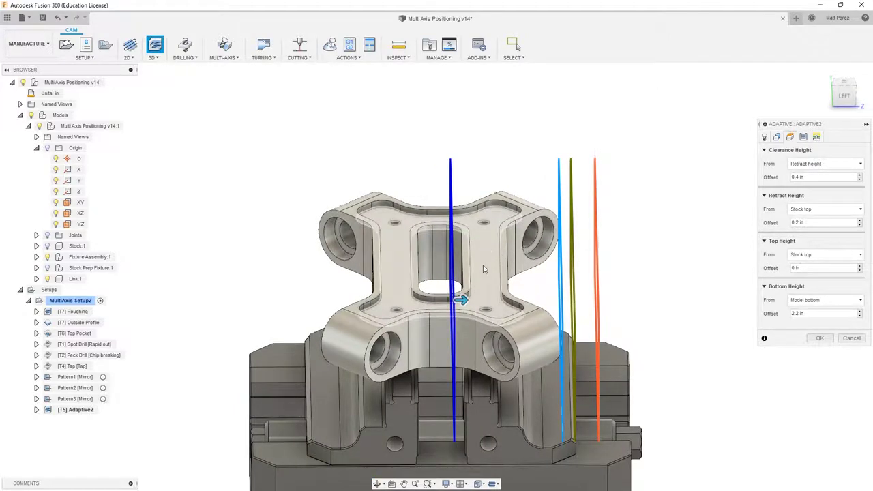
pyautogui.keyDown('shift'); pyautogui.moveTo(475, 197); pyautogui.dragTo(285, 190, button='middle'); pyautogui.keyUp('shift')
pyautogui.scroll(3, 586, 279)
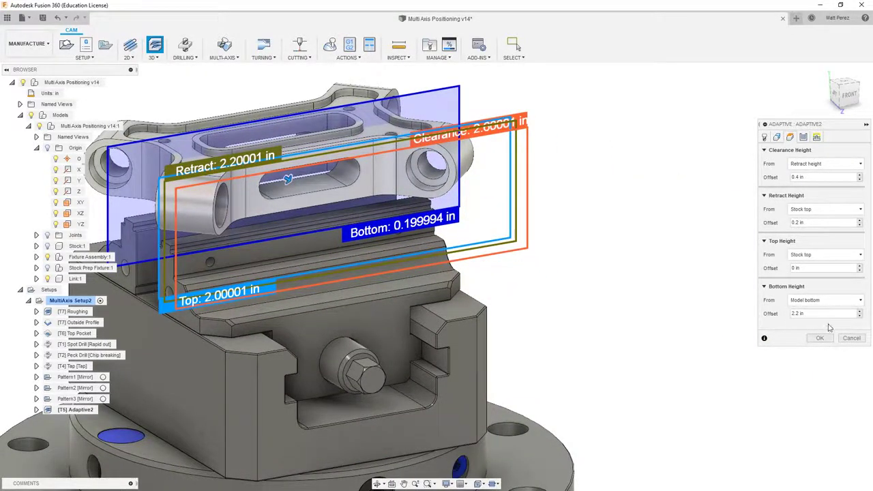
# Turn on Use Slot Clearing and turn off Stock to Leave in the Passes settings.
pyautogui.click(803, 137)
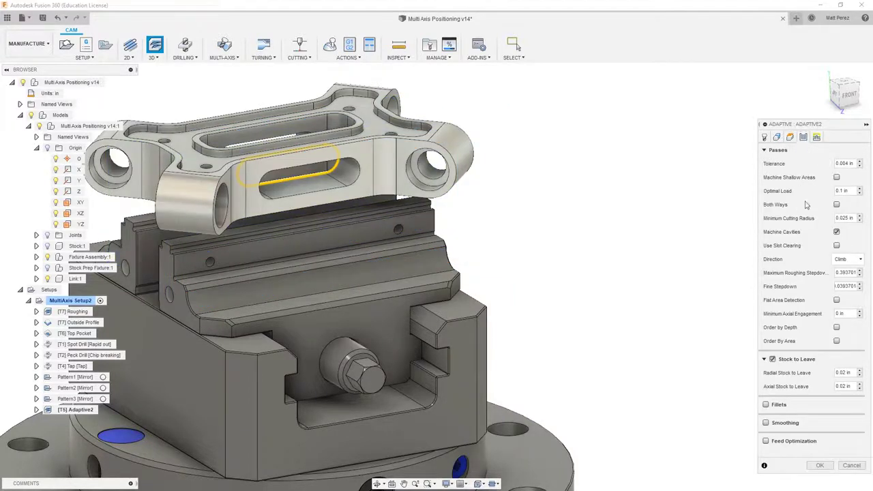
pyautogui.click(837, 246)
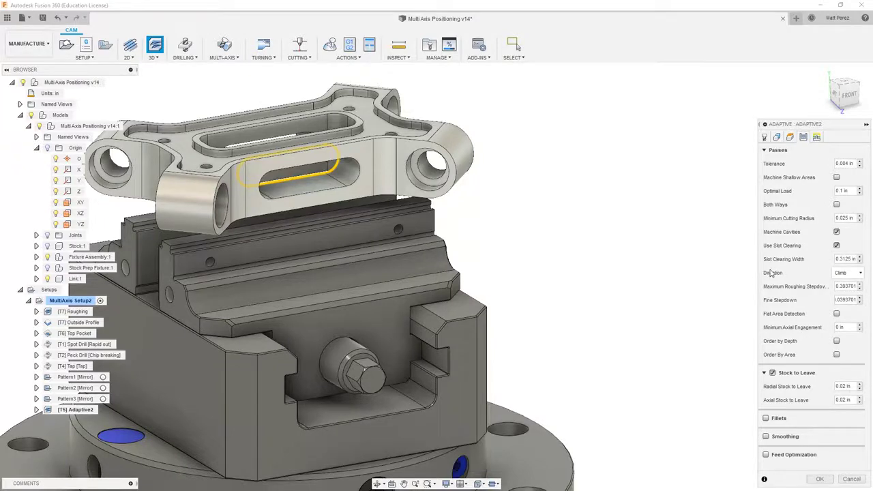
pyautogui.click(774, 374)
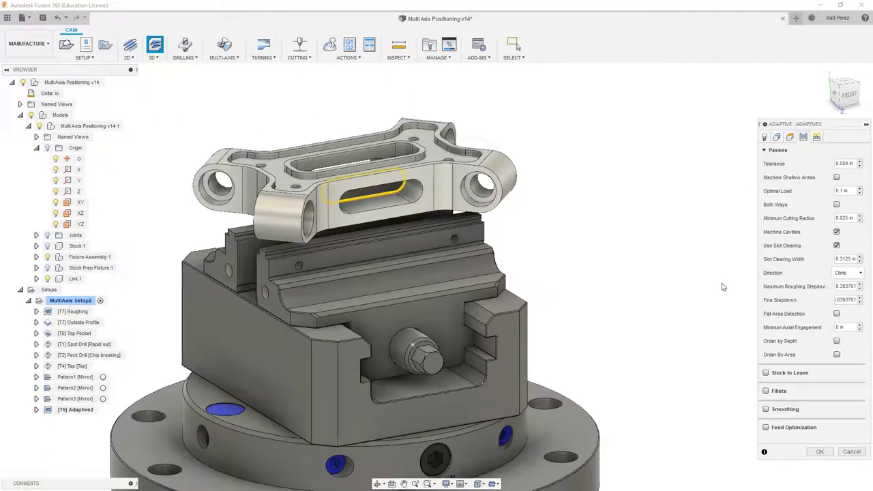
pyautogui.click(817, 137)
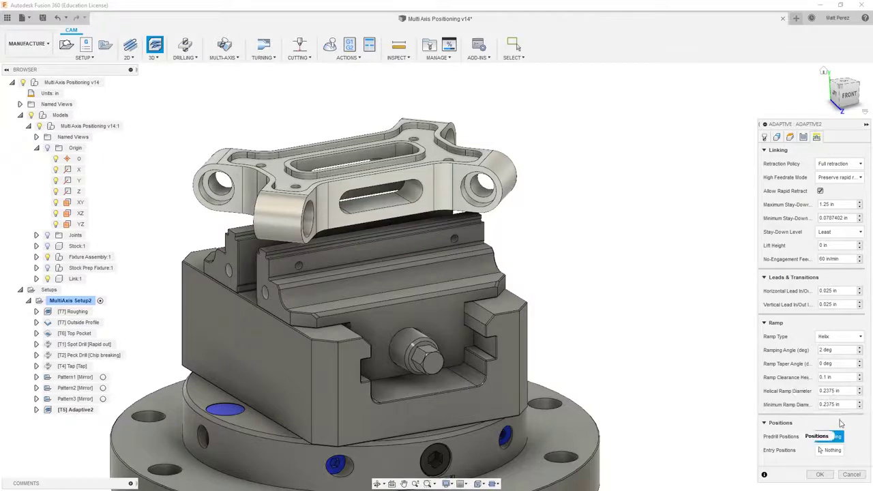
# Accept the Adaptive2 settings so its clearing passes compute through the front side slot.
pyautogui.click(821, 474)
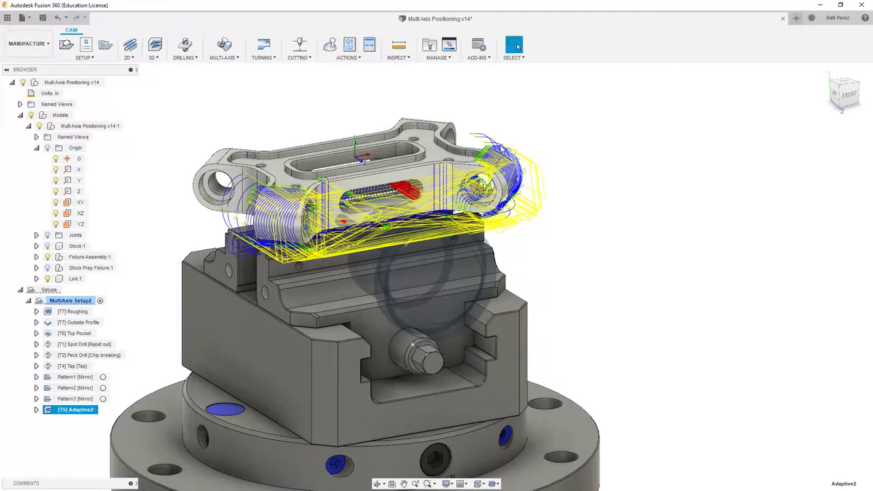
pyautogui.scroll(5, 376, 196)
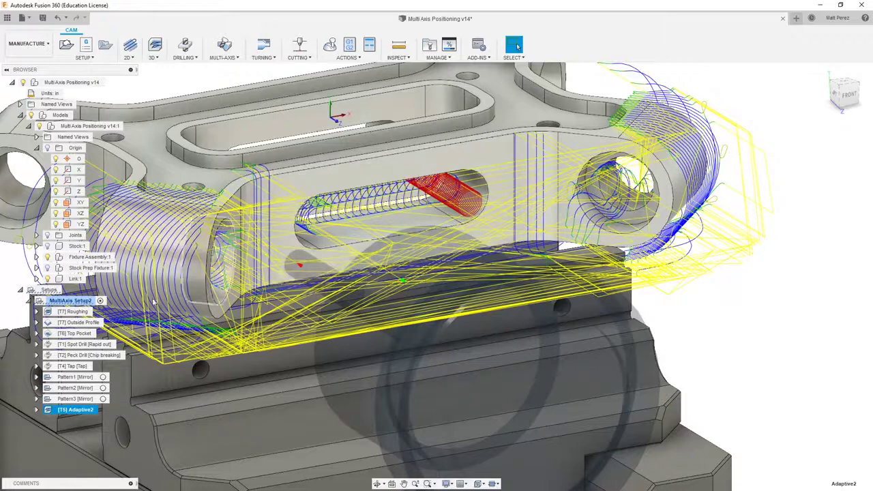
pyautogui.rightClick(81, 409)
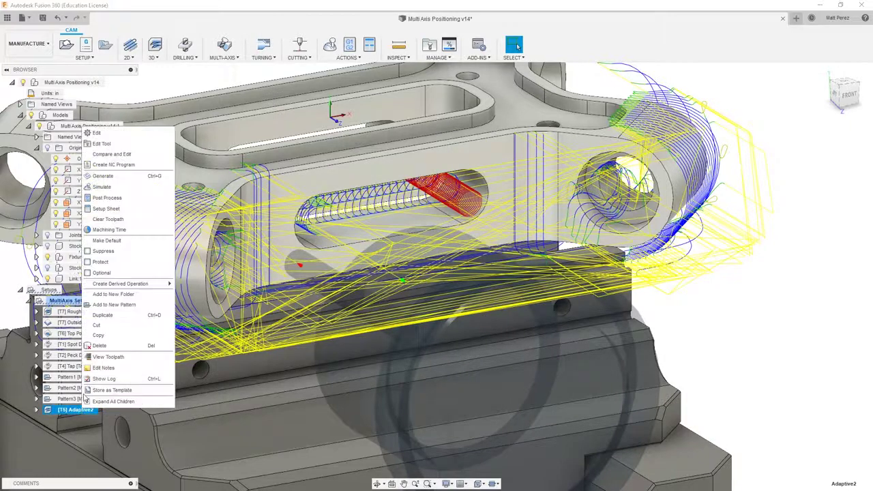
# Enable Model in Adaptive2's geometry, pick the slot's end, floor and side faces, and accept.
pyautogui.click(96, 132)
pyautogui.click(776, 137)
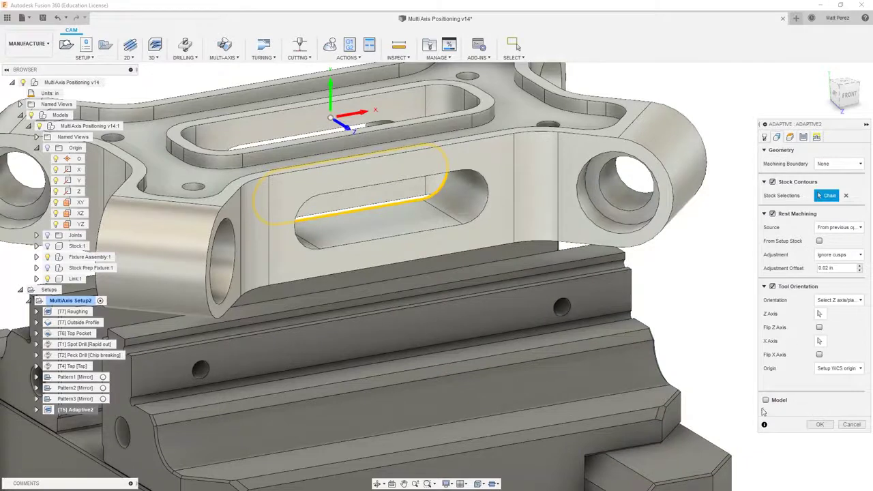
pyautogui.click(766, 401)
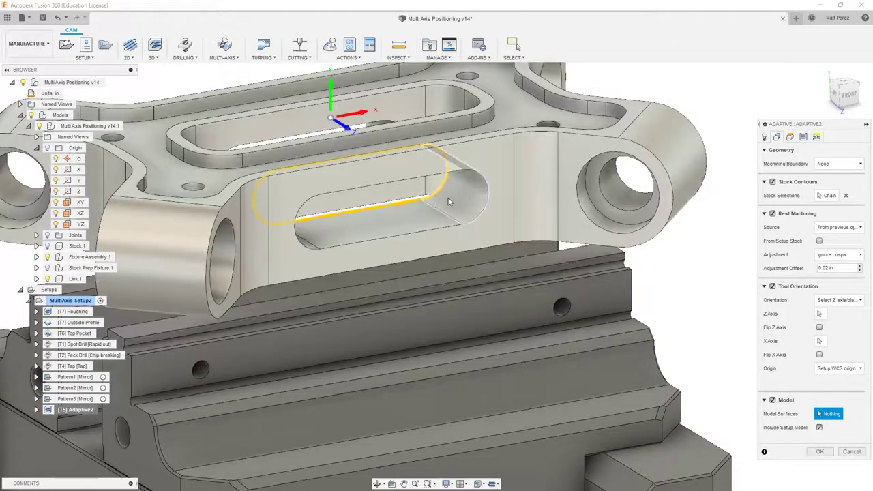
pyautogui.click(446, 203)
pyautogui.click(392, 233)
pyautogui.keyDown('shift'); pyautogui.moveTo(391, 233); pyautogui.dragTo(293, 174, button='middle'); pyautogui.keyUp('shift')
pyautogui.click(320, 180)
pyautogui.click(820, 452)
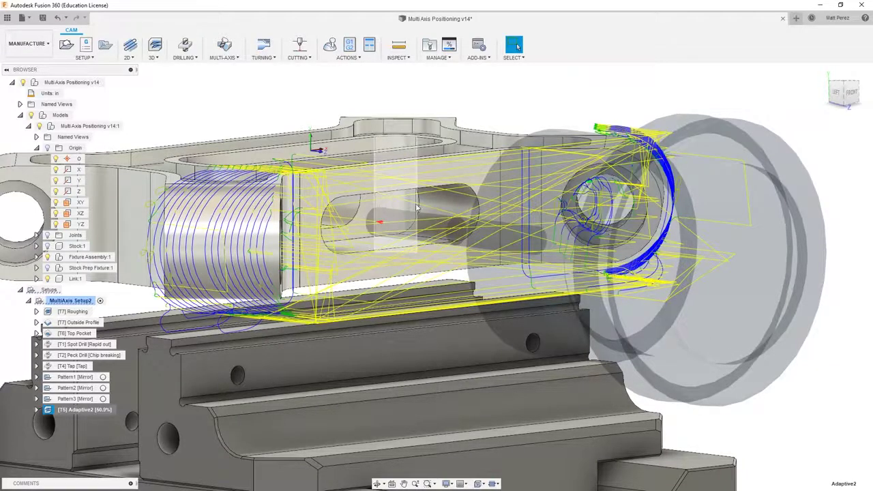
# Turn off Model surfaces and Rest Machining in Adaptive2's geometry settings.
pyautogui.keyDown('shift'); pyautogui.moveTo(416, 208); pyautogui.dragTo(489, 253, button='middle'); pyautogui.keyUp('shift')
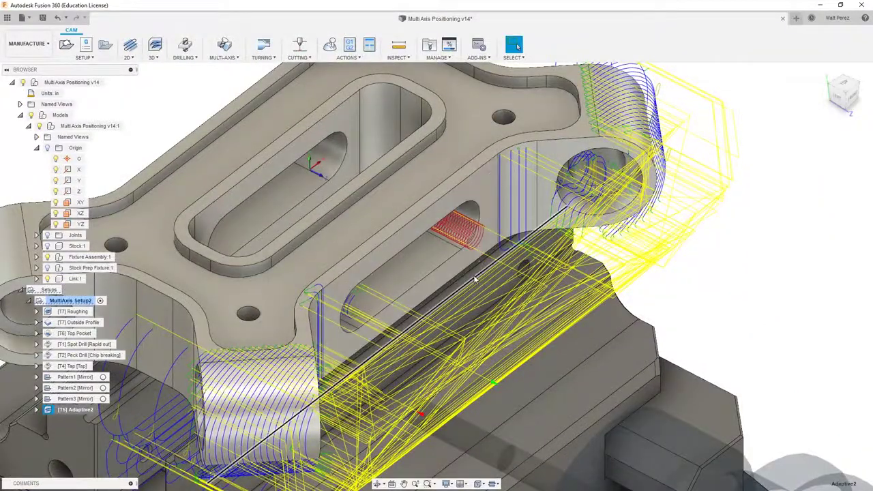
pyautogui.rightClick(71, 412)
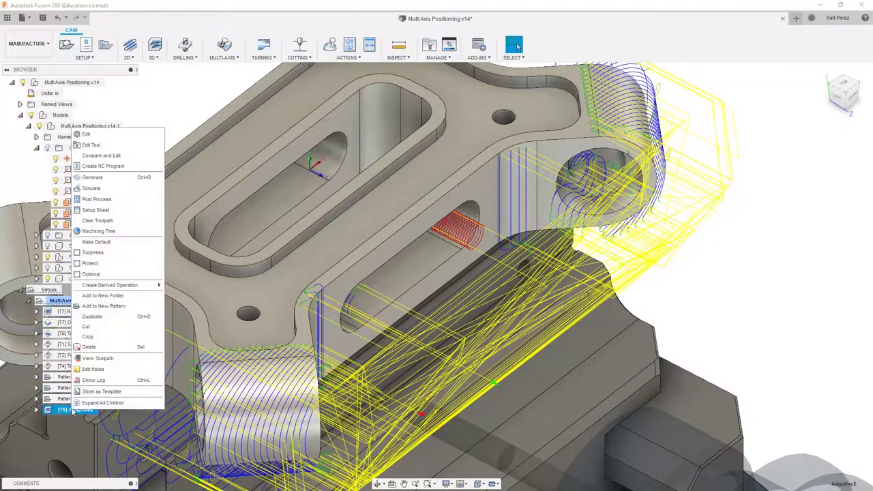
pyautogui.click(110, 131)
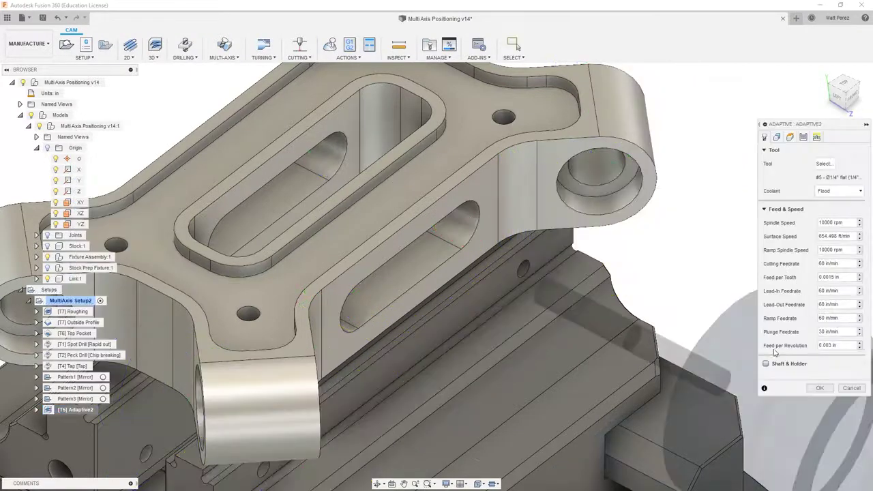
pyautogui.click(777, 137)
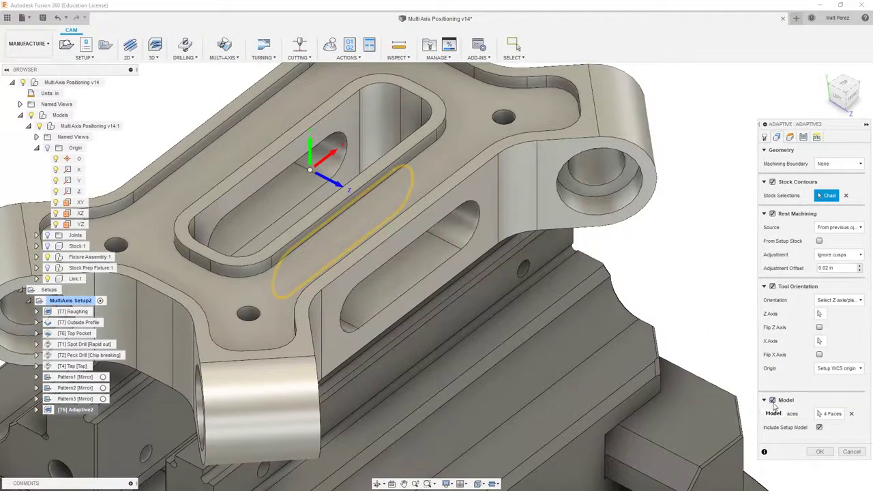
pyautogui.click(773, 401)
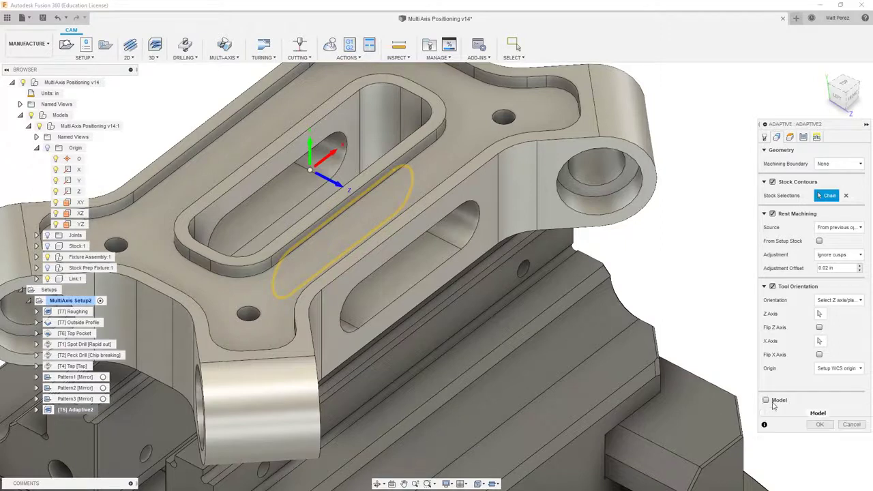
pyautogui.click(771, 215)
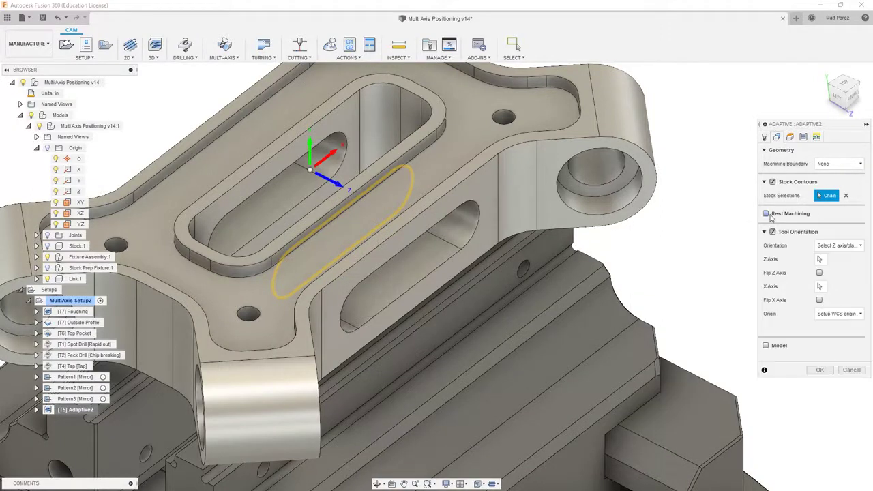
# Bound machining by the picked slot edge with the tool inside and an offset, then generate.
pyautogui.click(850, 164)
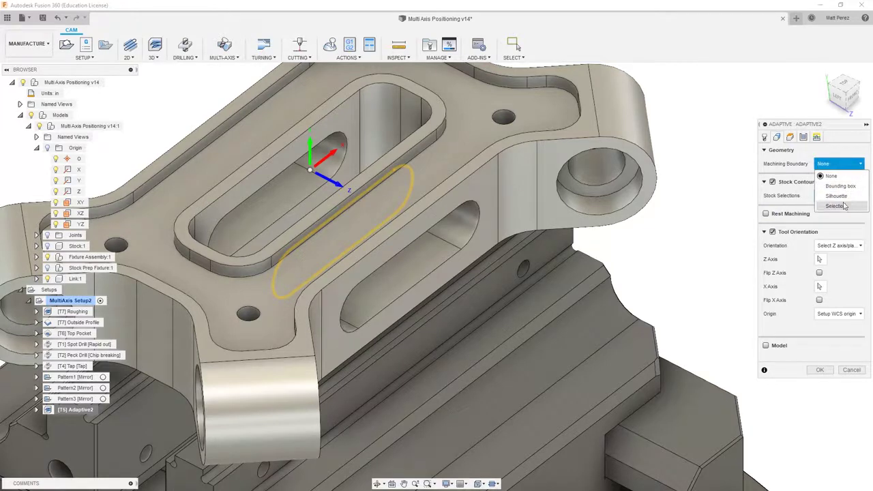
pyautogui.click(835, 206)
pyautogui.click(477, 204)
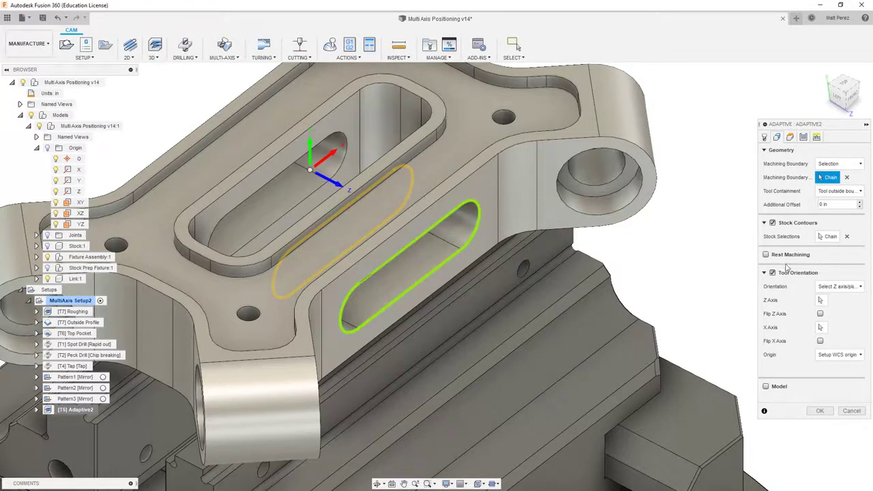
pyautogui.click(851, 192)
pyautogui.click(853, 203)
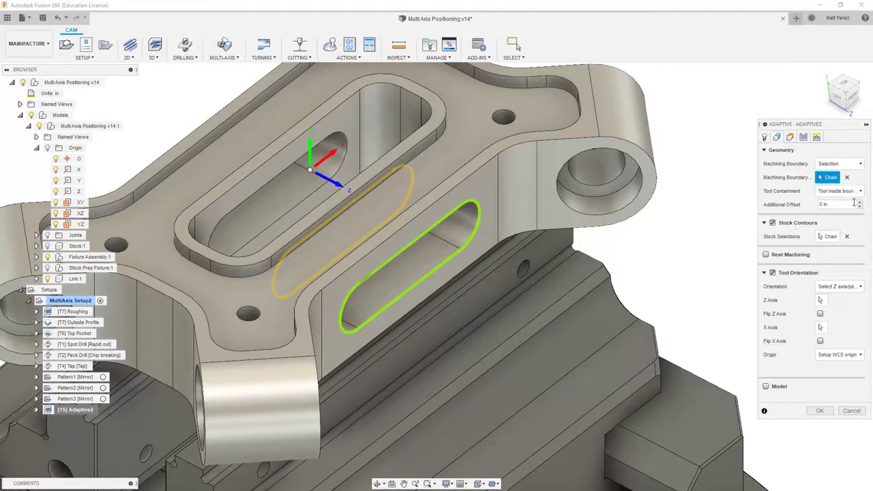
pyautogui.click(848, 206)
pyautogui.click(820, 411)
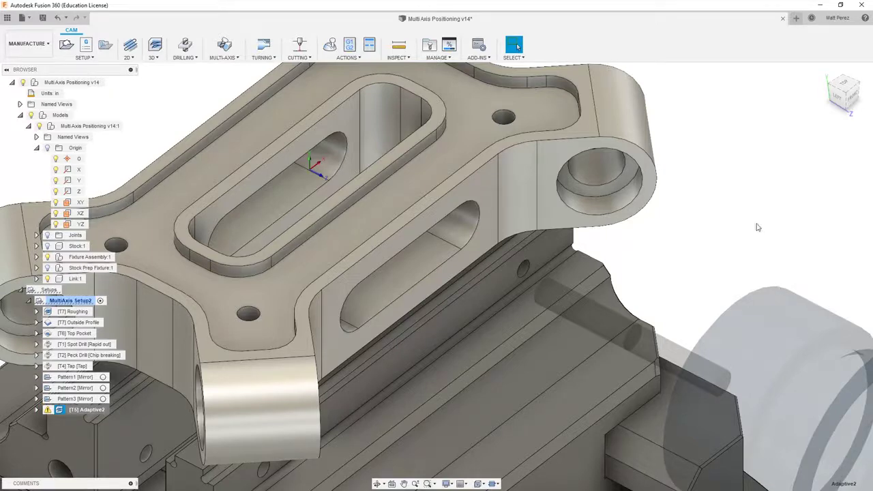
pyautogui.keyDown('shift'); pyautogui.moveTo(725, 255); pyautogui.dragTo(599, 250, button='middle'); pyautogui.keyUp('shift')
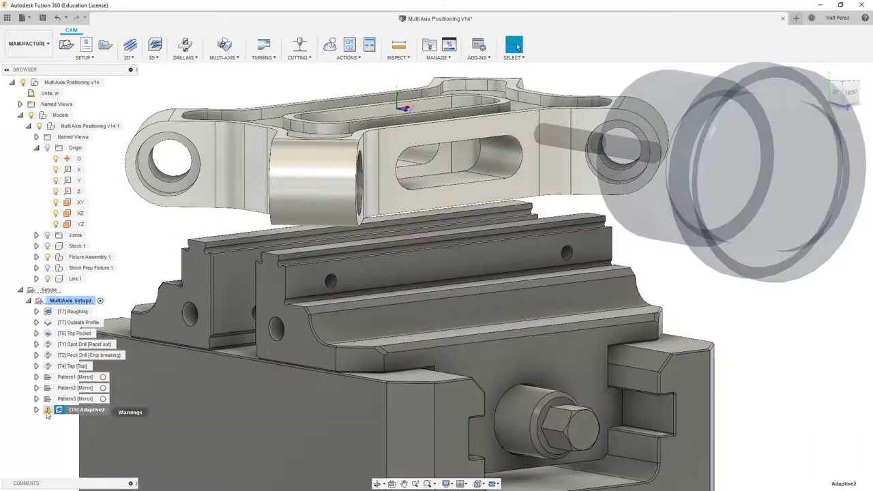
# Read the Adaptive2 warning in the Message Log, then close it.
pyautogui.click(47, 411)
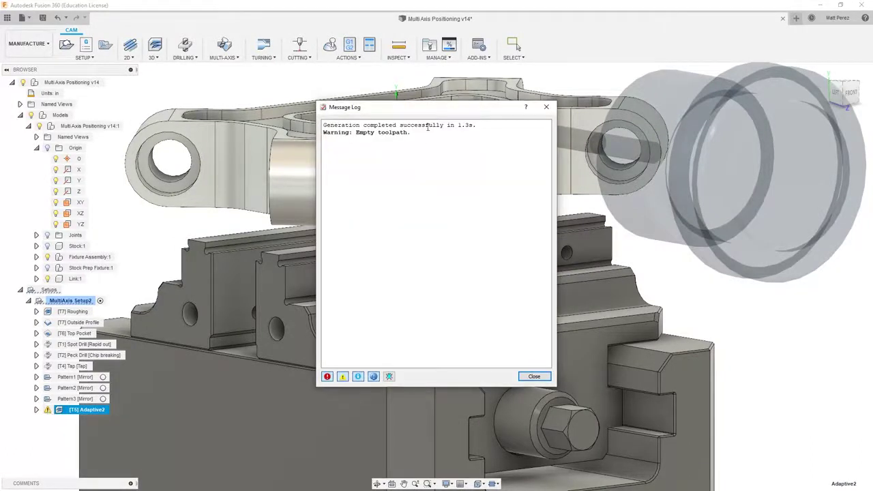
pyautogui.click(534, 376)
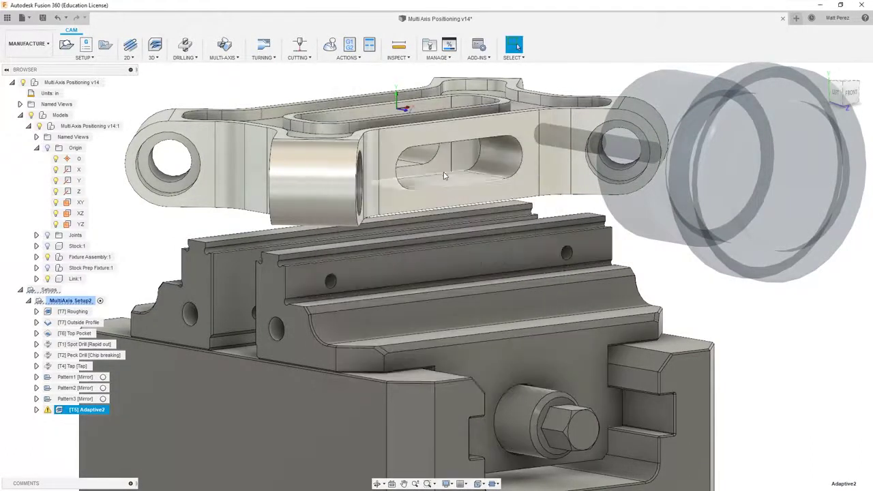
pyautogui.scroll(3, 423, 160)
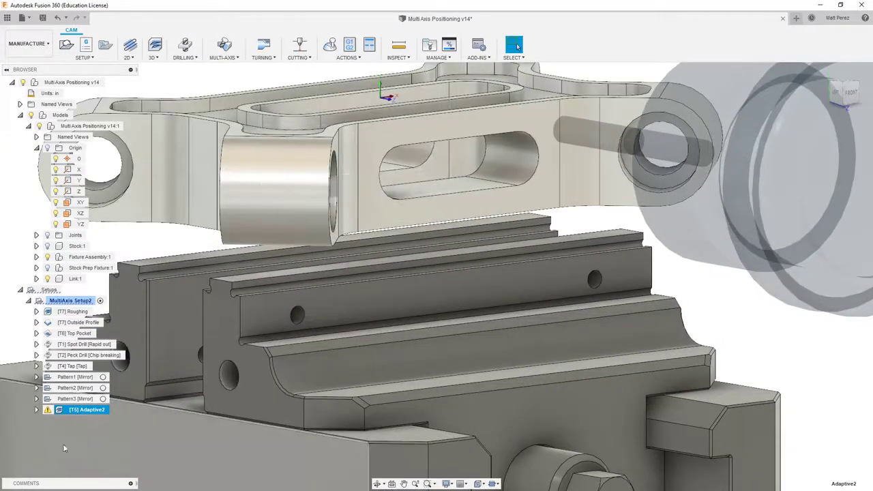
# Adjust Adaptive2's 0.25 in additional offset and tool containment, then regenerate the toolpath.
pyautogui.rightClick(85, 413)
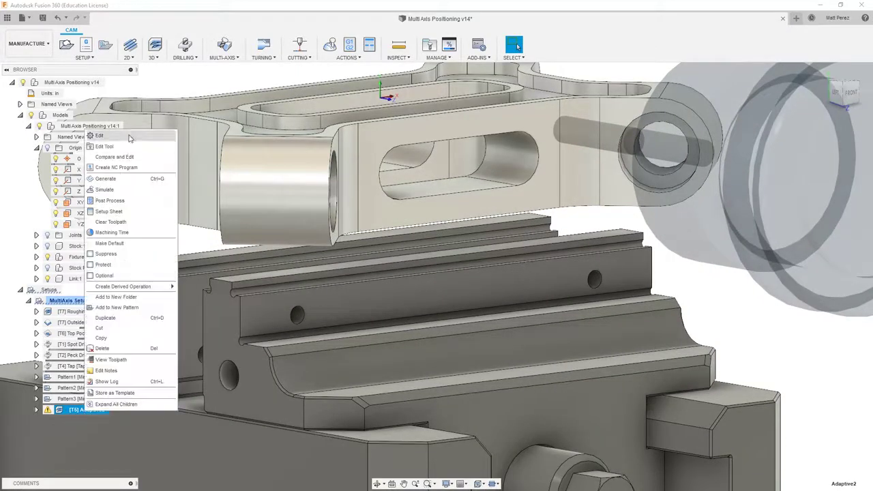
pyautogui.click(130, 135)
pyautogui.click(776, 137)
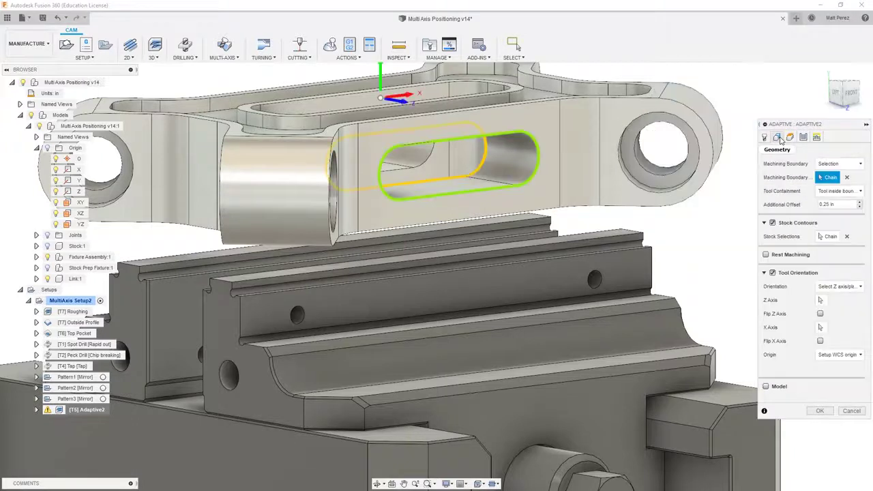
pyautogui.click(826, 204)
pyautogui.click(858, 192)
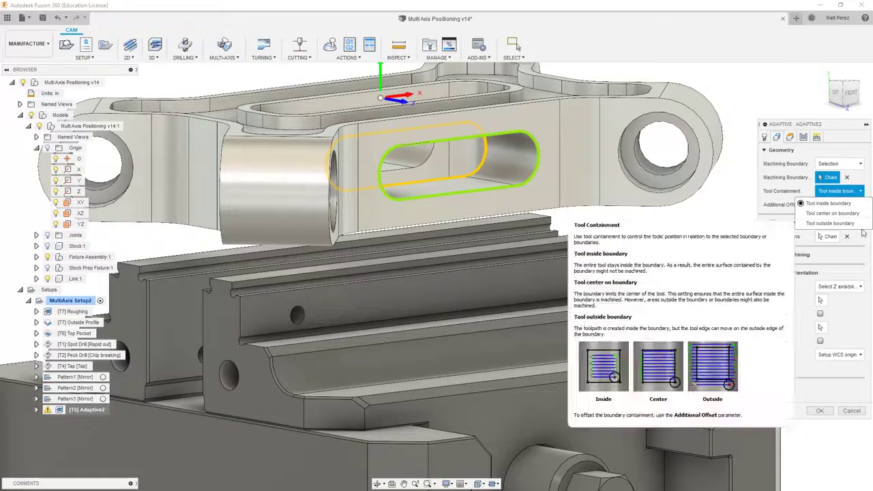
pyautogui.click(820, 411)
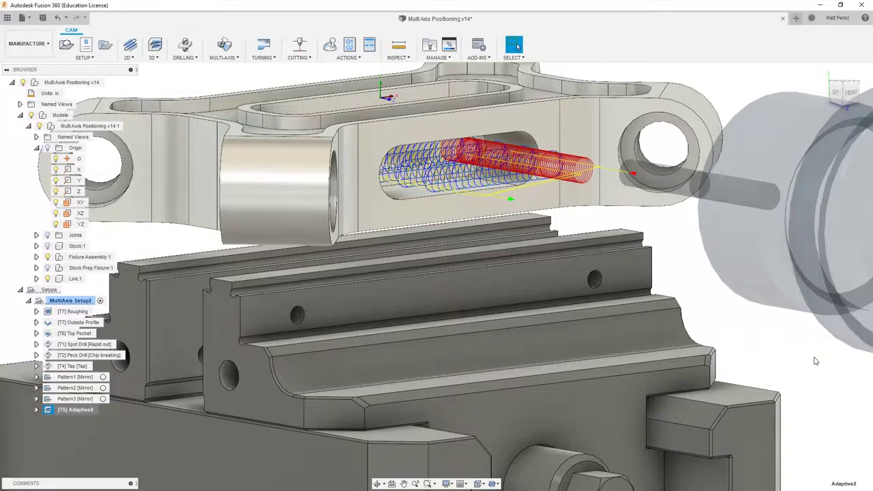
# Set Adaptive2's Top Height From to Selection using the slot's inner wall face, then regenerate.
pyautogui.keyDown('shift'); pyautogui.moveTo(547, 262); pyautogui.dragTo(546, 354, button='middle'); pyautogui.keyUp('shift')
pyautogui.keyDown('shift'); pyautogui.moveTo(621, 218); pyautogui.dragTo(626, 235, button='middle'); pyautogui.keyUp('shift')
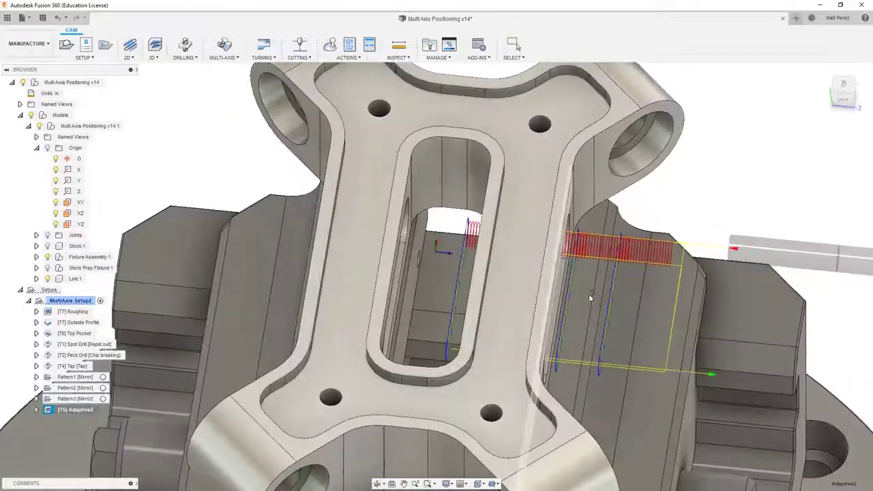
pyautogui.scroll(3, 627, 238)
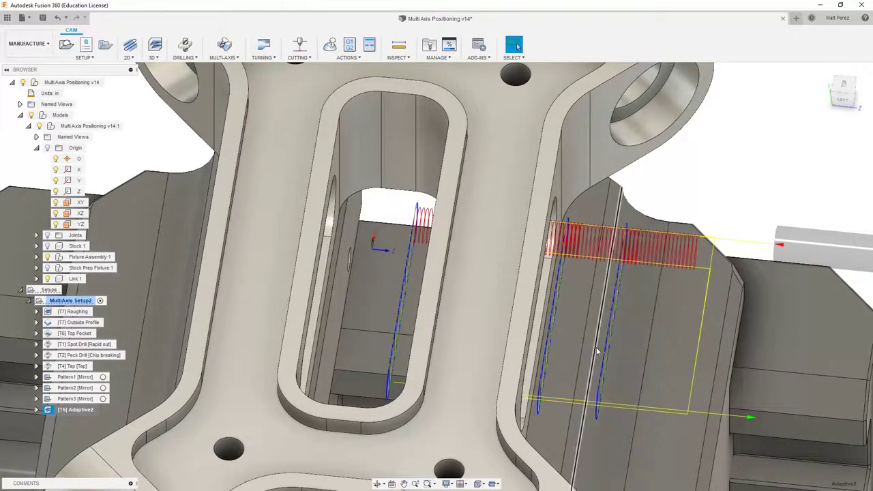
pyautogui.rightClick(76, 411)
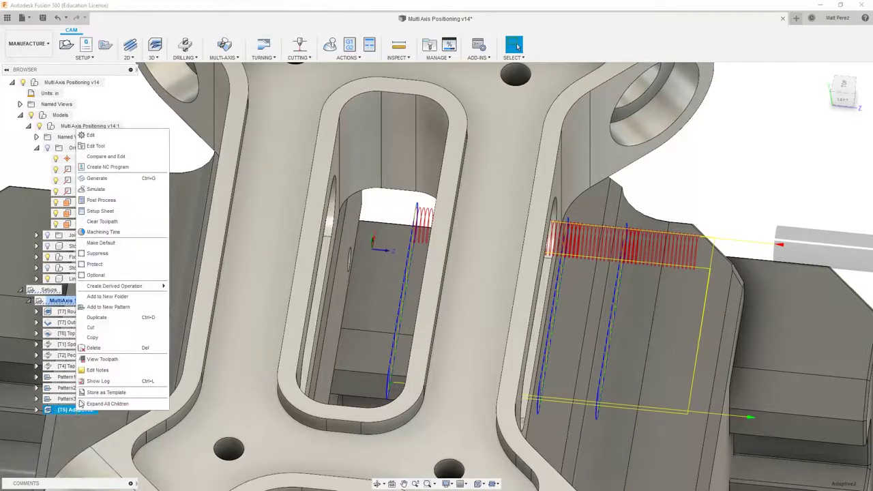
pyautogui.click(102, 132)
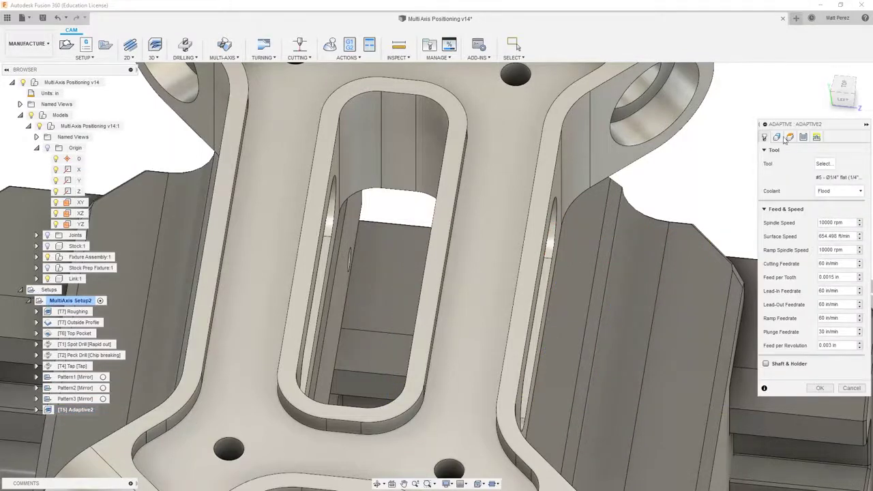
pyautogui.click(790, 138)
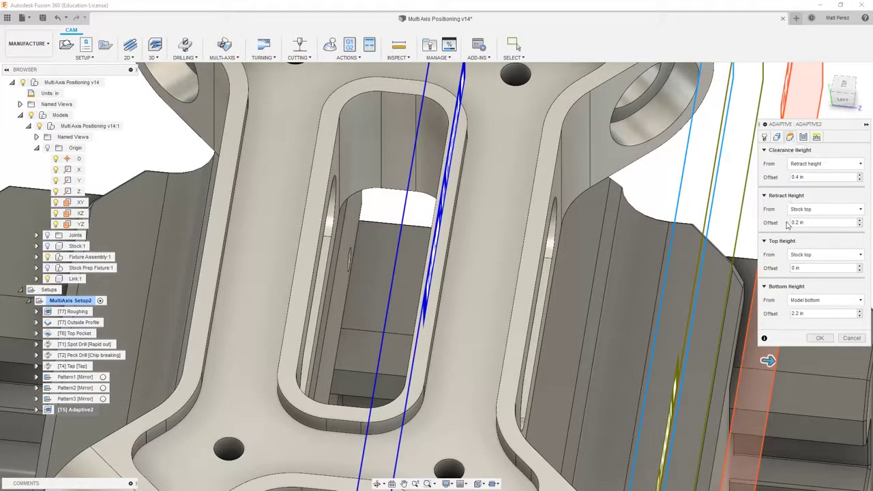
pyautogui.click(807, 255)
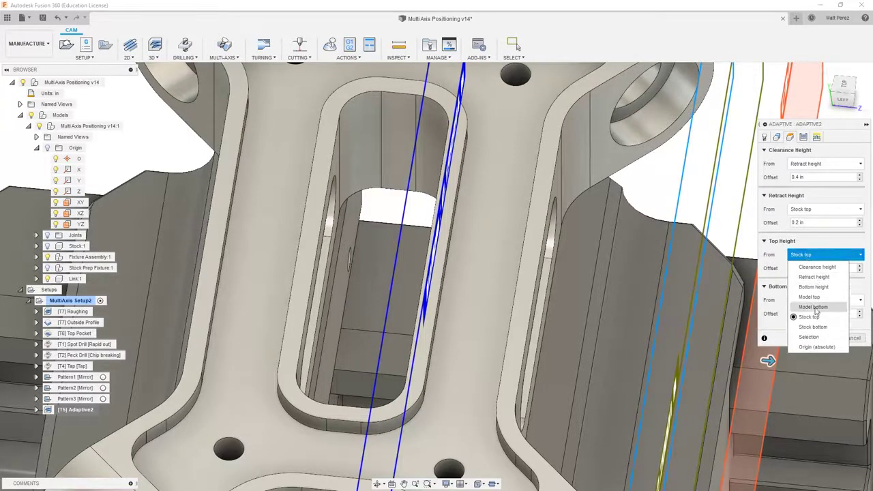
pyautogui.click(808, 337)
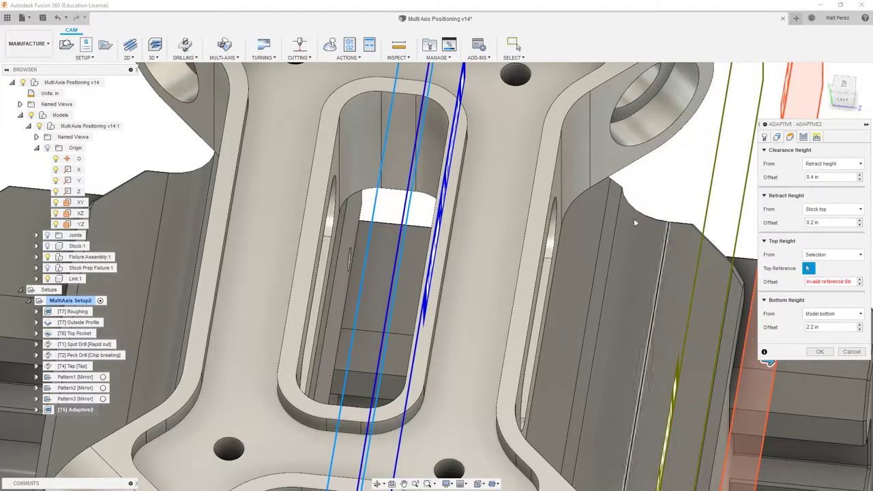
pyautogui.click(562, 194)
pyautogui.click(820, 351)
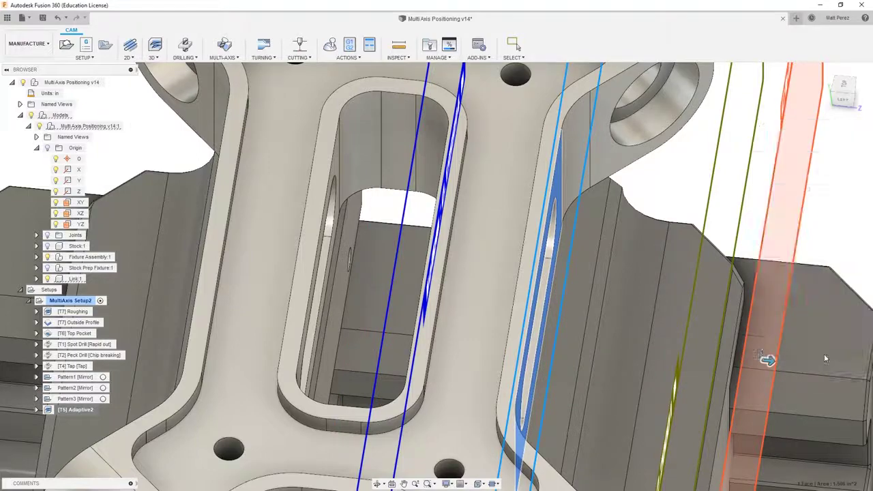
# Orbit and zoom around the vise-held part to review Adaptive2's helical passes in the front slot.
pyautogui.scroll(-5, 634, 334)
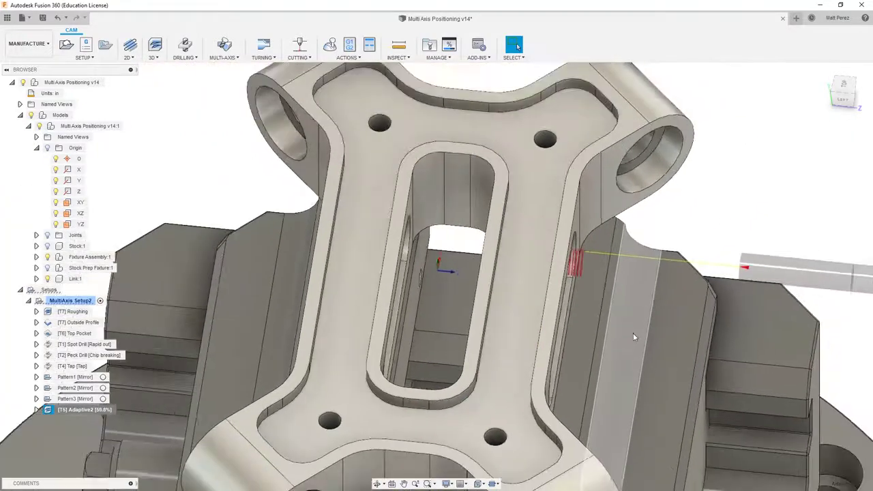
pyautogui.keyDown('shift'); pyautogui.moveTo(633, 333); pyautogui.dragTo(586, 244, button='middle'); pyautogui.keyUp('shift')
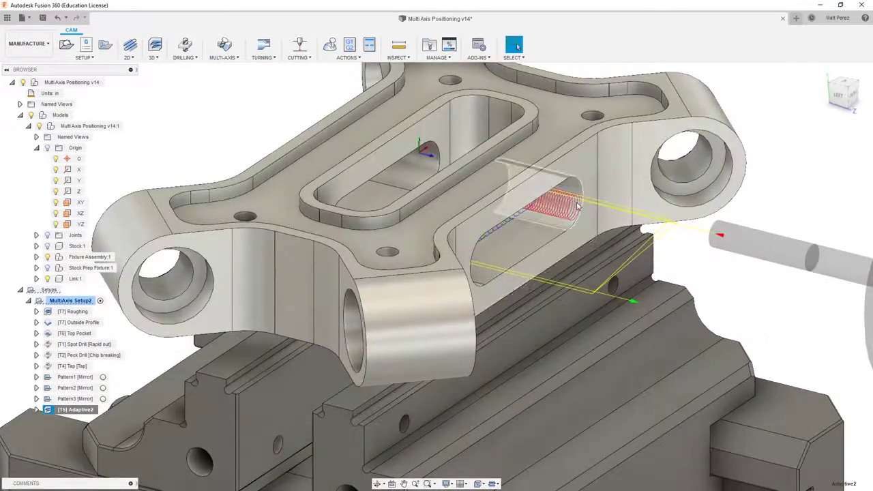
pyautogui.scroll(6, 586, 243)
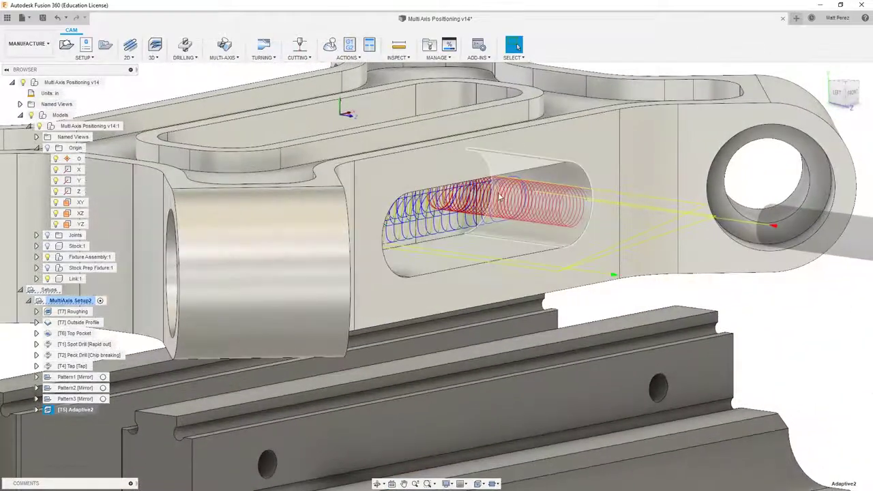
pyautogui.keyDown('shift'); pyautogui.moveTo(534, 240); pyautogui.dragTo(471, 218, button='middle'); pyautogui.keyUp('shift')
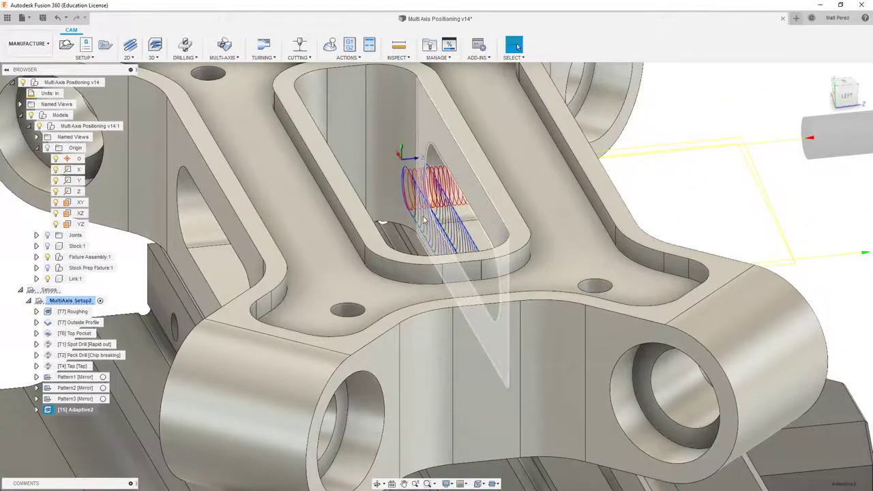
pyautogui.keyDown('shift'); pyautogui.moveTo(421, 221); pyautogui.dragTo(409, 184, button='middle'); pyautogui.keyUp('shift')
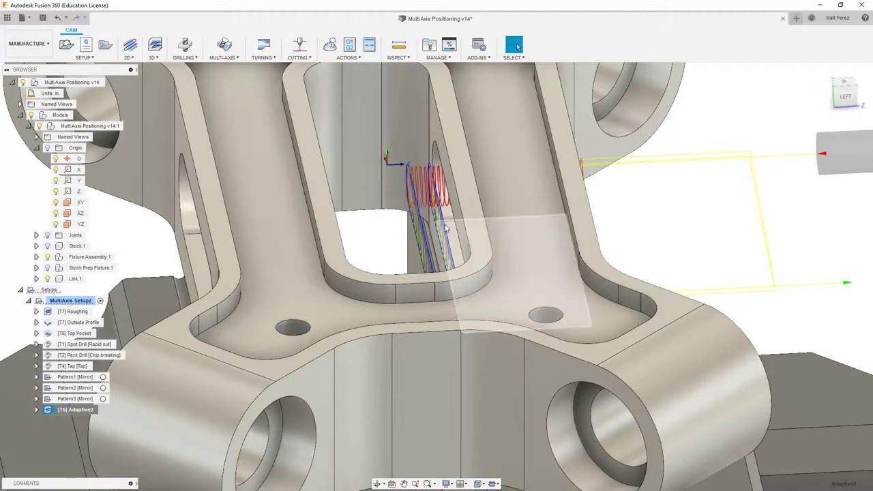
pyautogui.moveTo(389, 204)
pyautogui.keyDown('shift'); pyautogui.mouseDown(button='middle')
pyautogui.moveTo(425, 207)
pyautogui.moveTo(389, 210)
pyautogui.mouseUp(button='middle'); pyautogui.keyUp('shift')
pyautogui.scroll(-2, 414, 251)
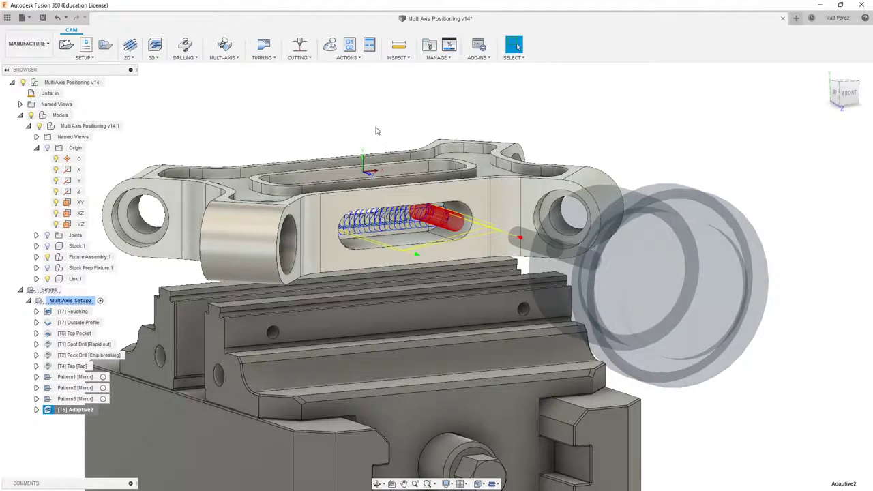
pyautogui.click(80, 303)
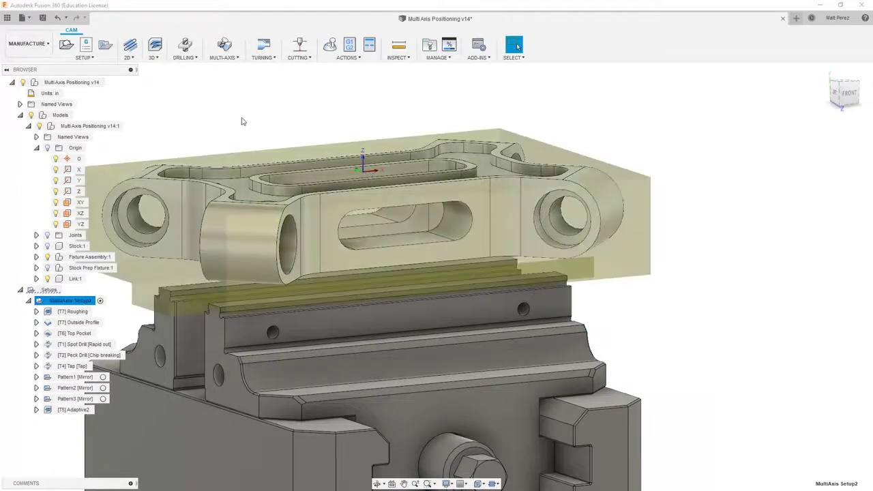
pyautogui.click(330, 44)
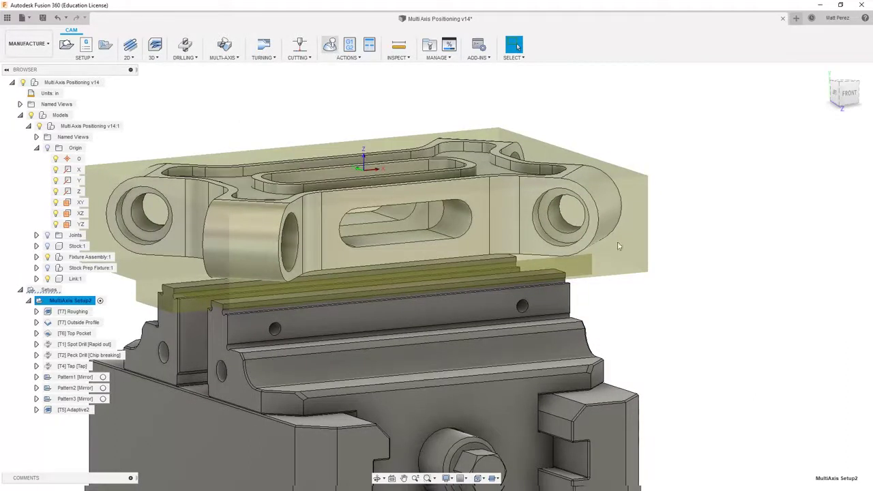
pyautogui.click(488, 447)
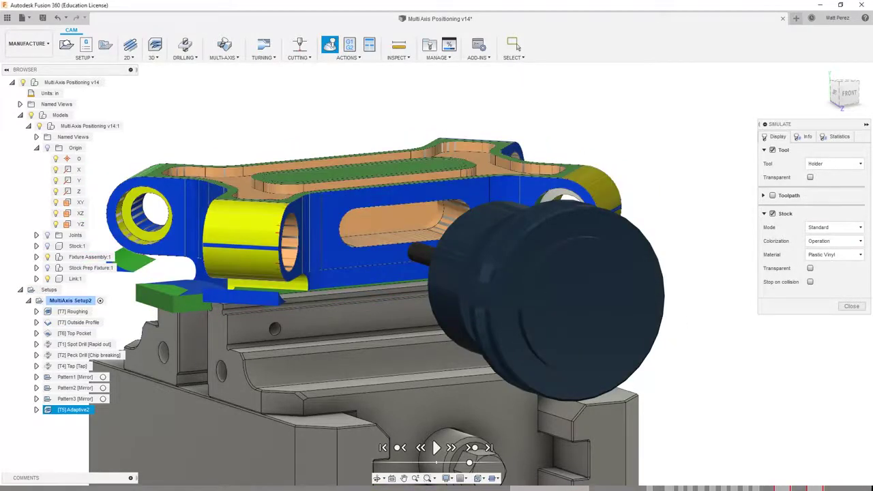
pyautogui.keyDown('shift'); pyautogui.moveTo(620, 316); pyautogui.dragTo(534, 290, button='middle'); pyautogui.keyUp('shift')
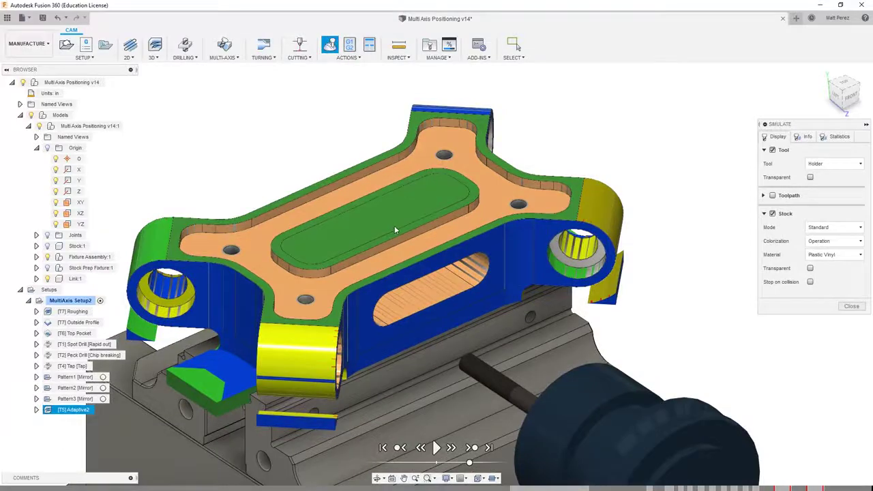
pyautogui.keyDown('shift'); pyautogui.moveTo(501, 308); pyautogui.dragTo(351, 279, button='middle'); pyautogui.keyUp('shift')
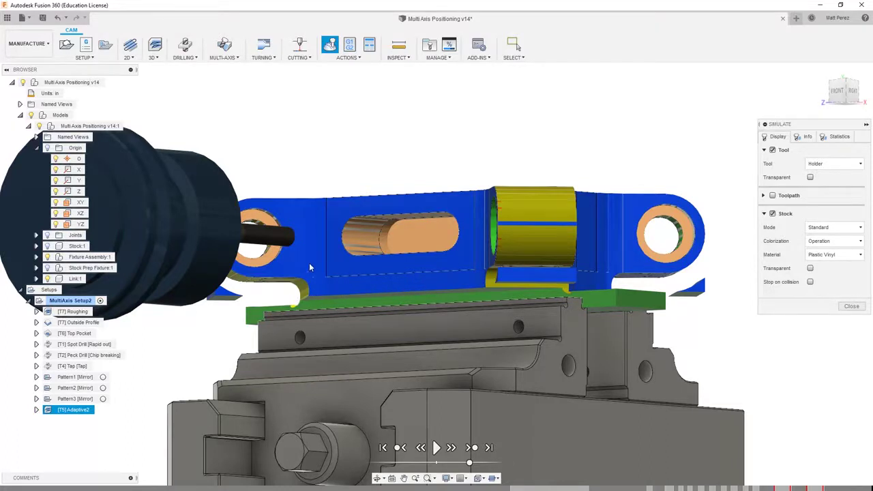
pyautogui.keyDown('shift'); pyautogui.moveTo(309, 262); pyautogui.dragTo(235, 301, button='middle'); pyautogui.keyUp('shift')
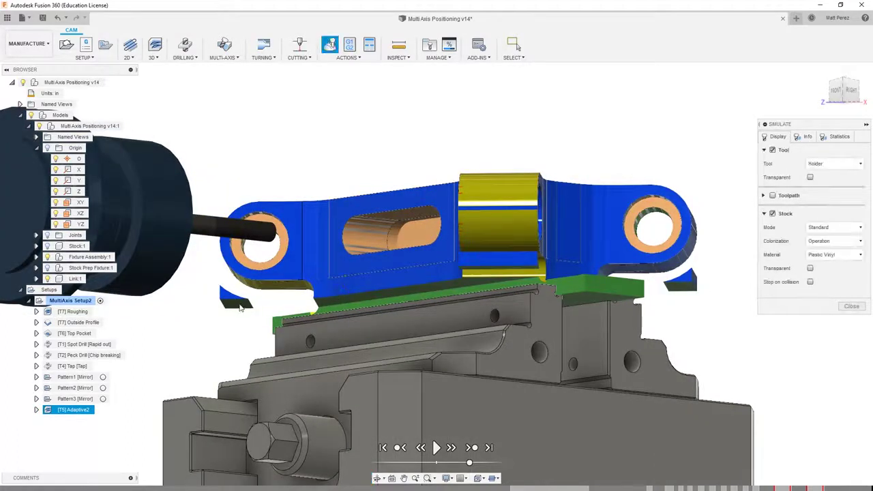
pyautogui.keyDown('shift'); pyautogui.moveTo(237, 286); pyautogui.dragTo(308, 249, button='middle'); pyautogui.keyUp('shift')
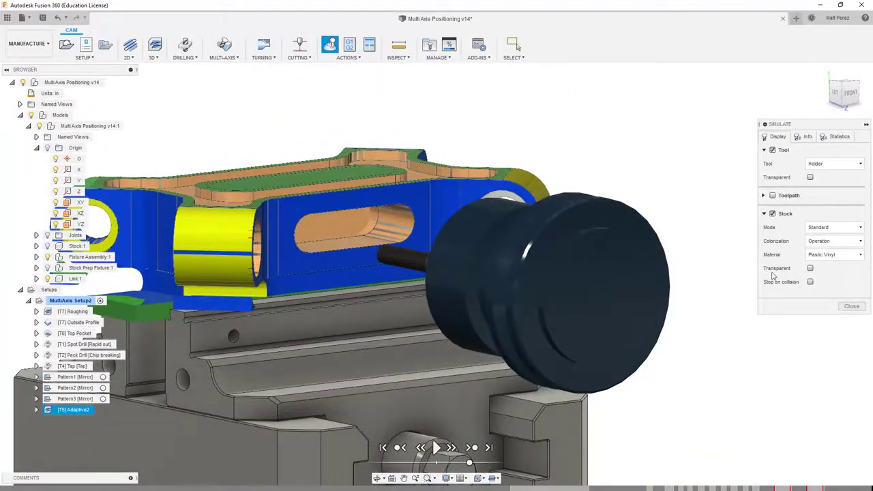
pyautogui.click(851, 306)
pyautogui.keyDown('shift'); pyautogui.moveTo(637, 207); pyautogui.dragTo(448, 215, button='middle'); pyautogui.keyUp('shift')
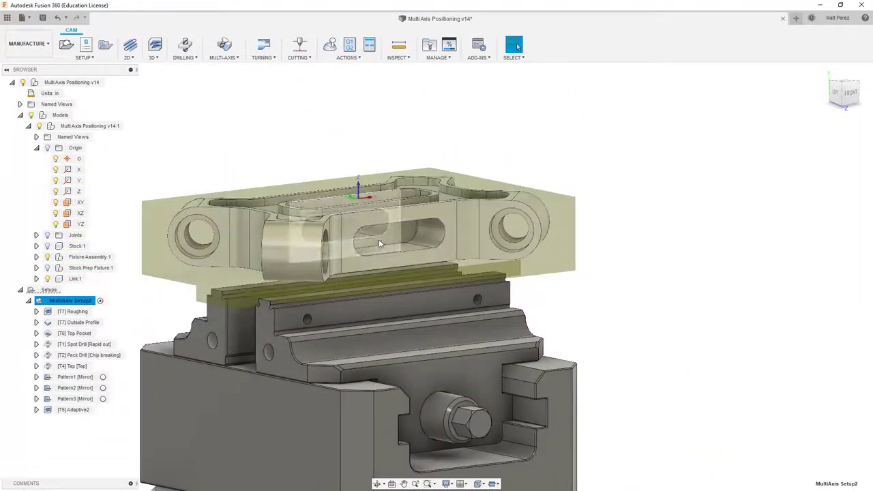
# Mirror Adaptive2 across the XY plane as a new pattern, then show MultiAxis Setup2's stock.
pyautogui.keyDown('shift'); pyautogui.moveTo(380, 244); pyautogui.dragTo(392, 221, button='middle'); pyautogui.keyUp('shift')
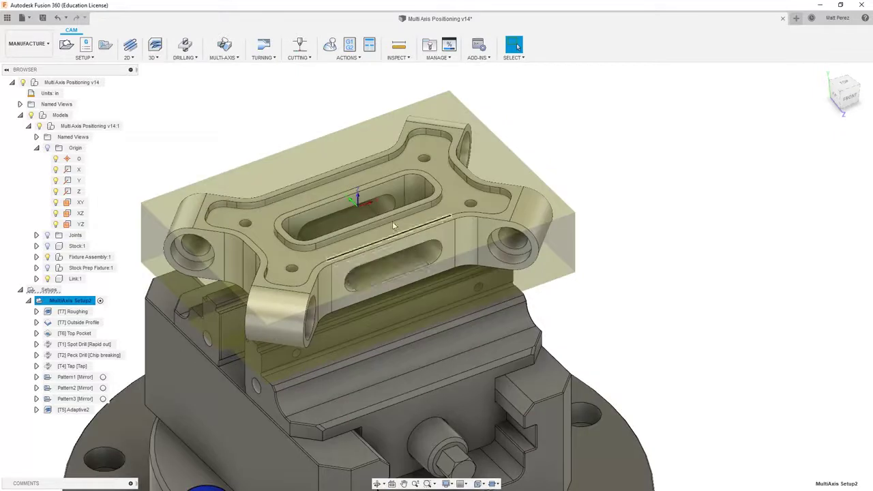
pyautogui.click(71, 410)
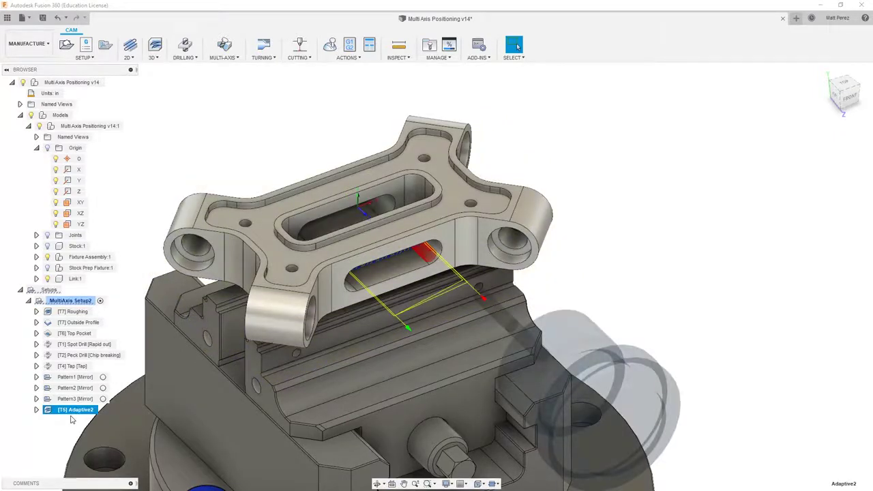
pyautogui.click(92, 57)
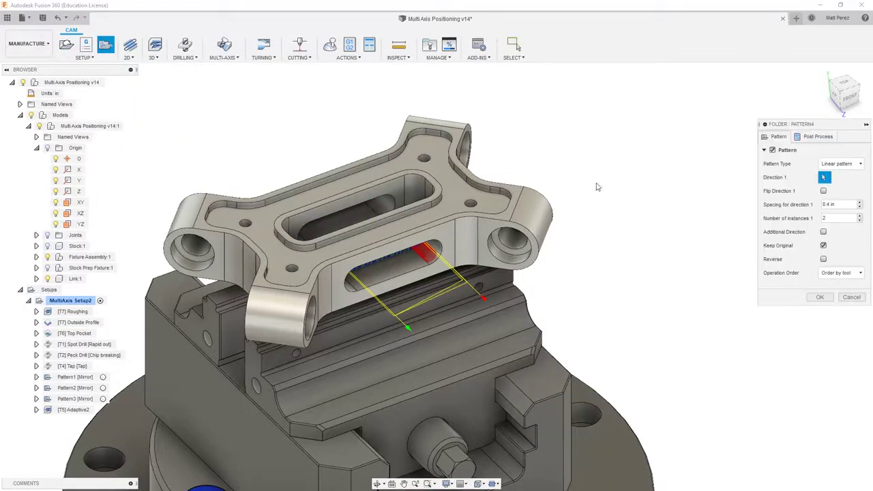
pyautogui.click(839, 164)
pyautogui.click(834, 196)
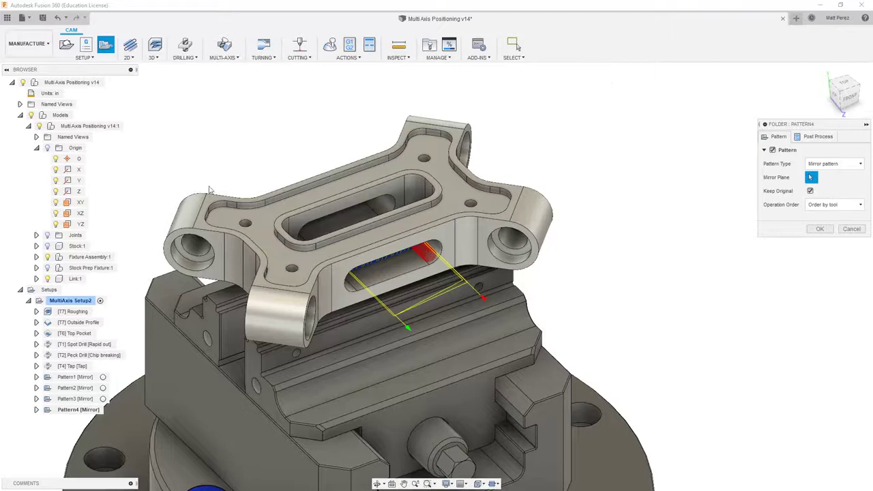
pyautogui.click(79, 203)
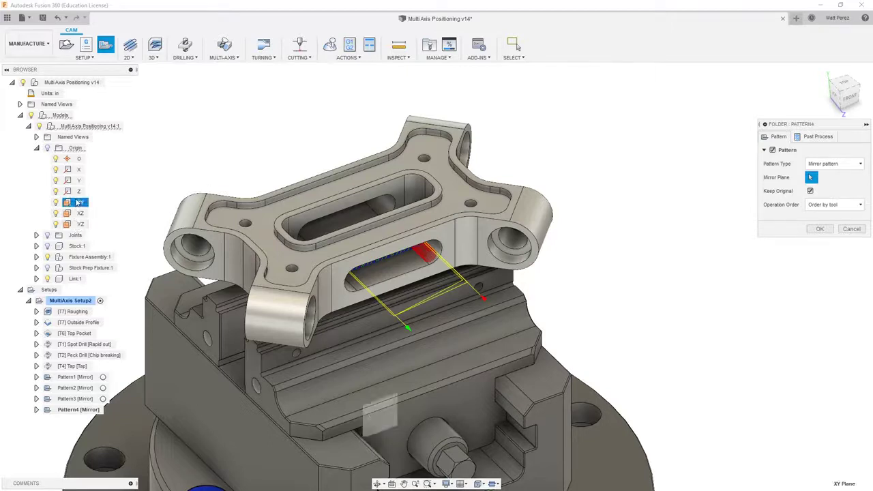
pyautogui.click(819, 230)
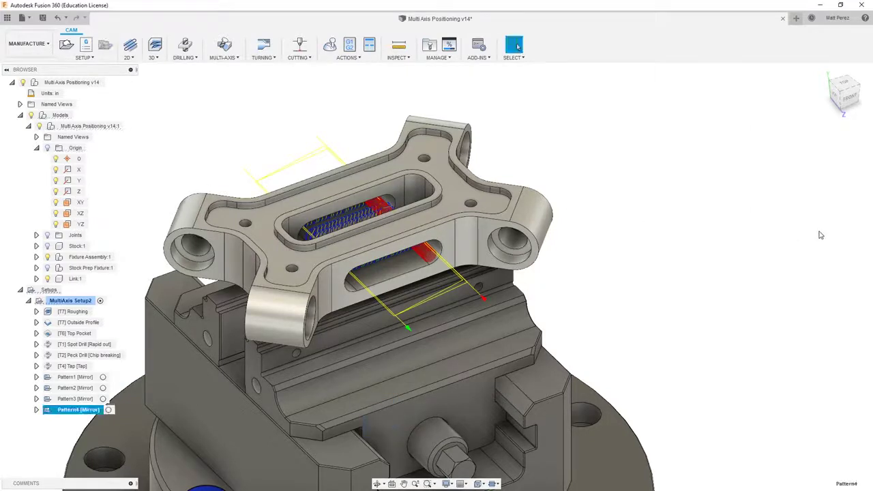
pyautogui.scroll(-3, 669, 215)
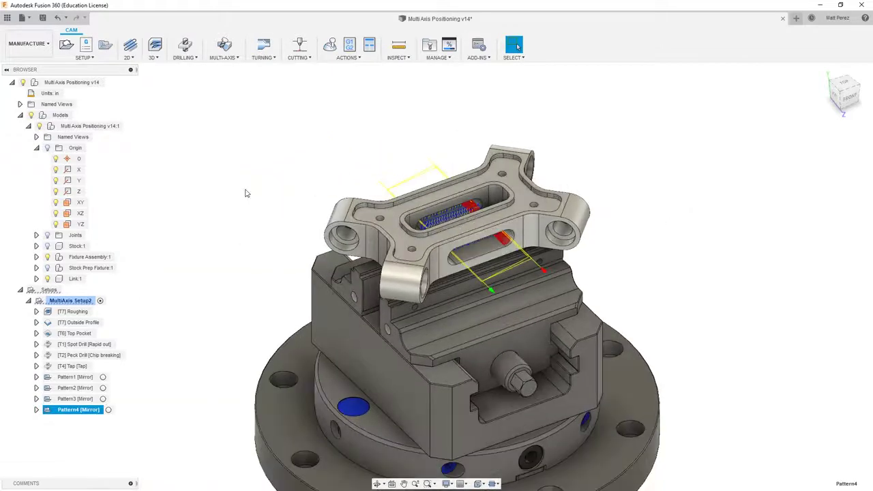
pyautogui.click(86, 301)
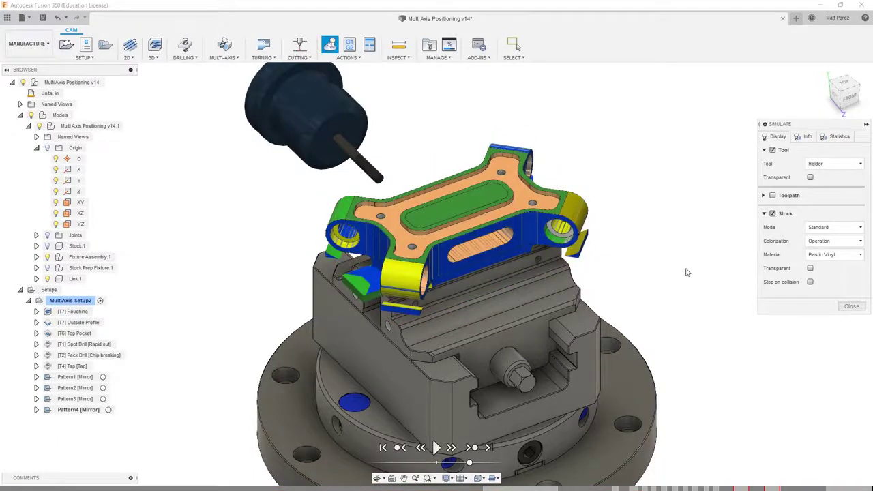
pyautogui.click(31, 116)
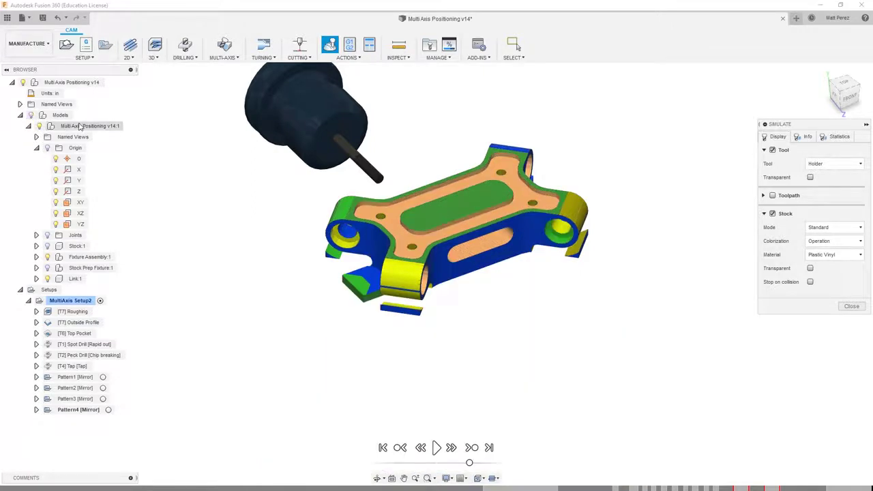
pyautogui.keyDown('shift'); pyautogui.moveTo(399, 305); pyautogui.dragTo(443, 273, button='middle'); pyautogui.keyUp('shift')
pyautogui.keyDown('shift'); pyautogui.moveTo(489, 210); pyautogui.dragTo(488, 272, button='middle'); pyautogui.keyUp('shift')
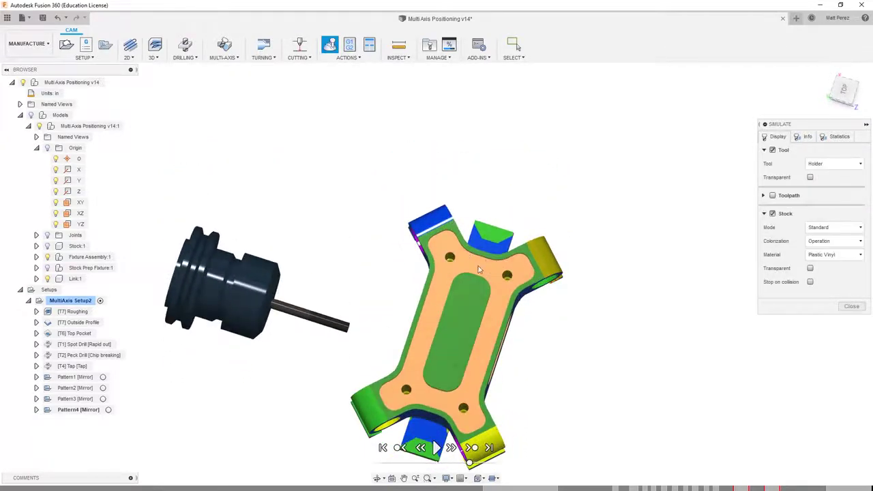
pyautogui.keyDown('shift'); pyautogui.moveTo(493, 402); pyautogui.dragTo(450, 394, button='middle'); pyautogui.keyUp('shift')
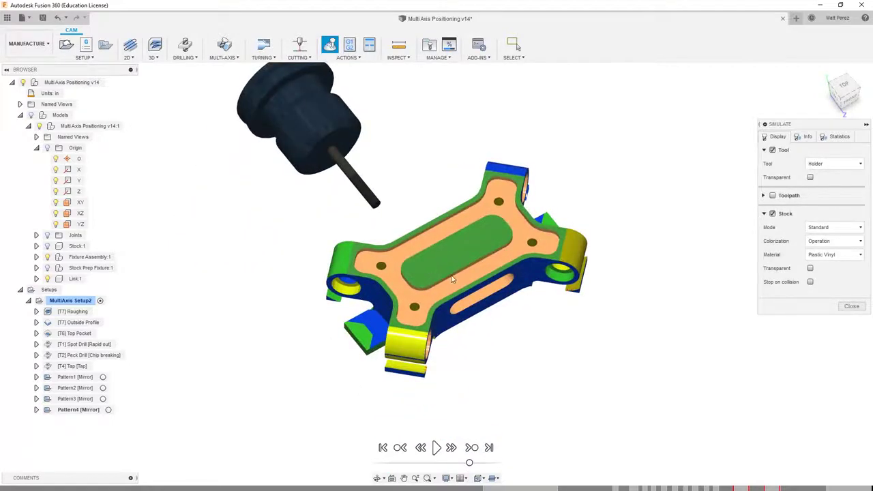
pyautogui.keyDown('shift'); pyautogui.moveTo(522, 346); pyautogui.dragTo(517, 320, button='middle'); pyautogui.keyUp('shift')
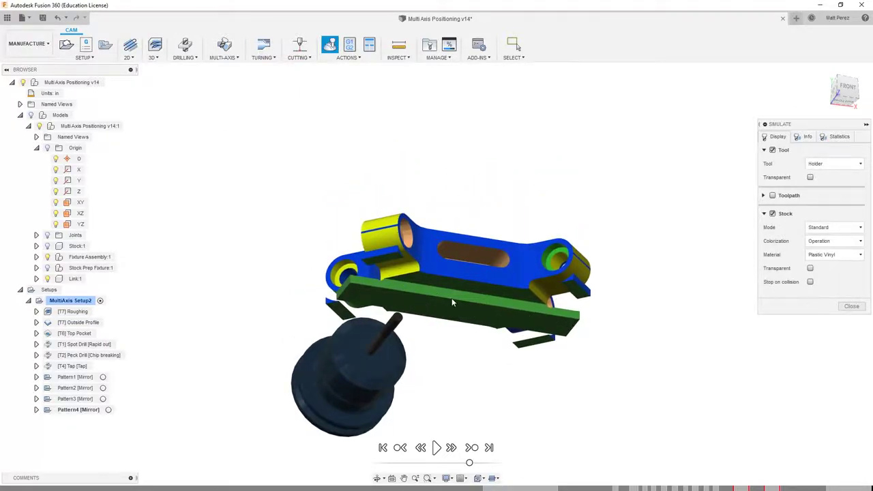
pyautogui.keyDown('shift'); pyautogui.moveTo(450, 300); pyautogui.dragTo(439, 346, button='middle'); pyautogui.keyUp('shift')
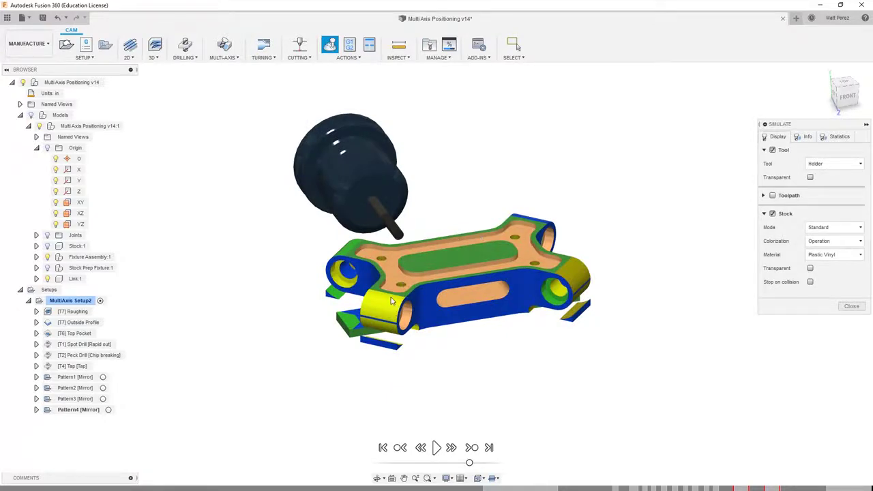
pyautogui.click(851, 305)
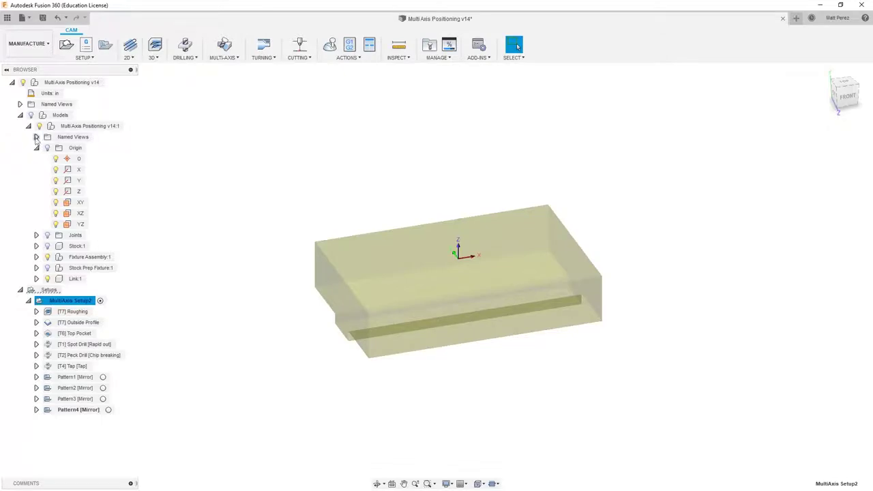
pyautogui.click(30, 116)
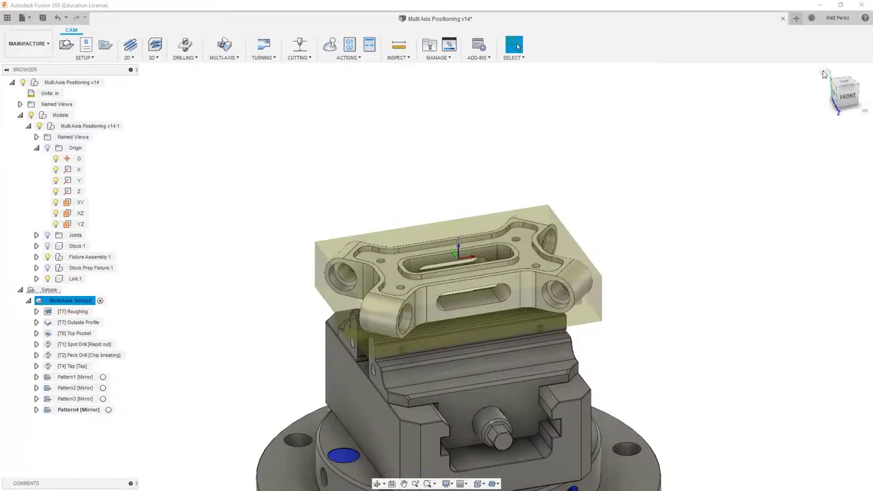